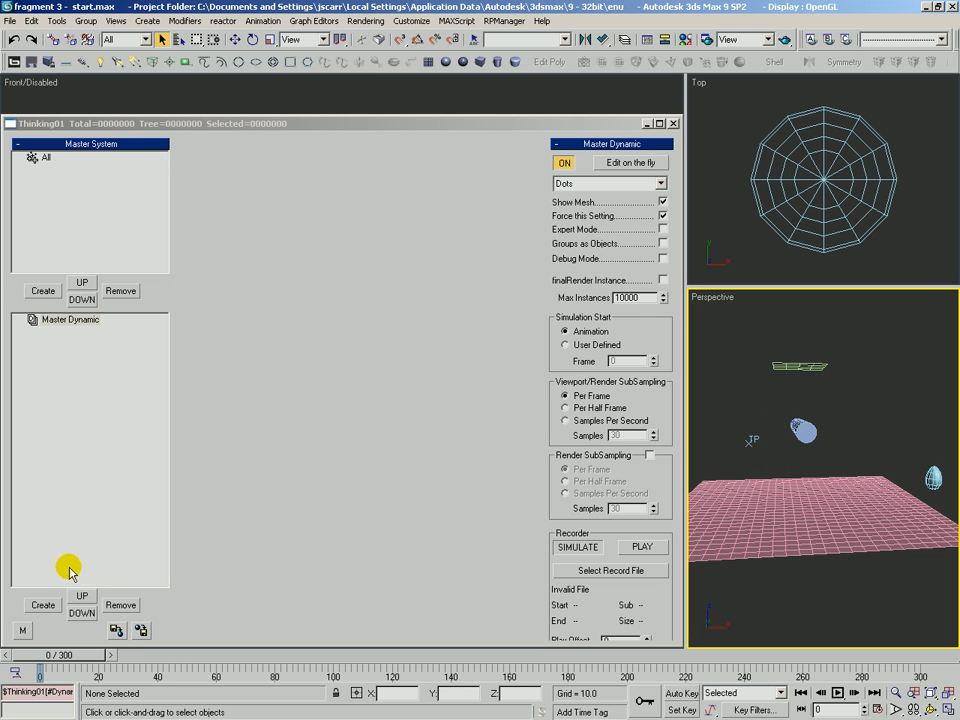
Create a Dynamic Set under Master Dynamic and enlarge its node canvas
{"action": "left_click", "coordinate": [43, 605]}
{"action": "left_click_drag", "start_coordinate": [325, 296], "coordinate": [340, 461]}
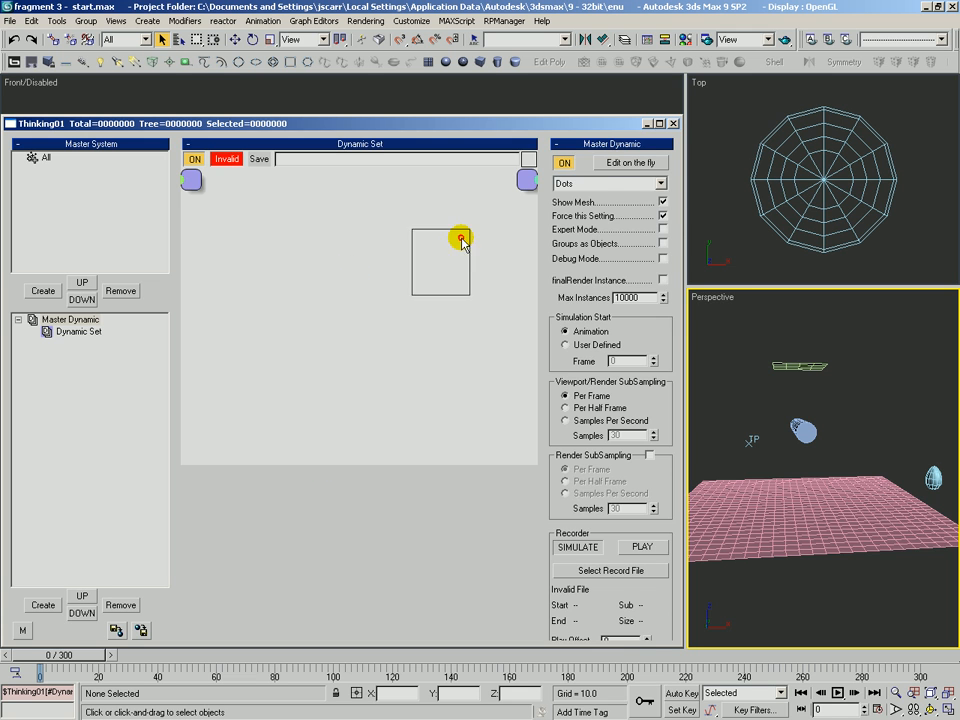
{"action": "left_click", "coordinate": [401, 310]}
Add the "fragment with lights" black box from the Test2 category to the Dynamic Set
{"action": "left_click", "coordinate": [653, 163]}
{"action": "left_click", "coordinate": [602, 186]}
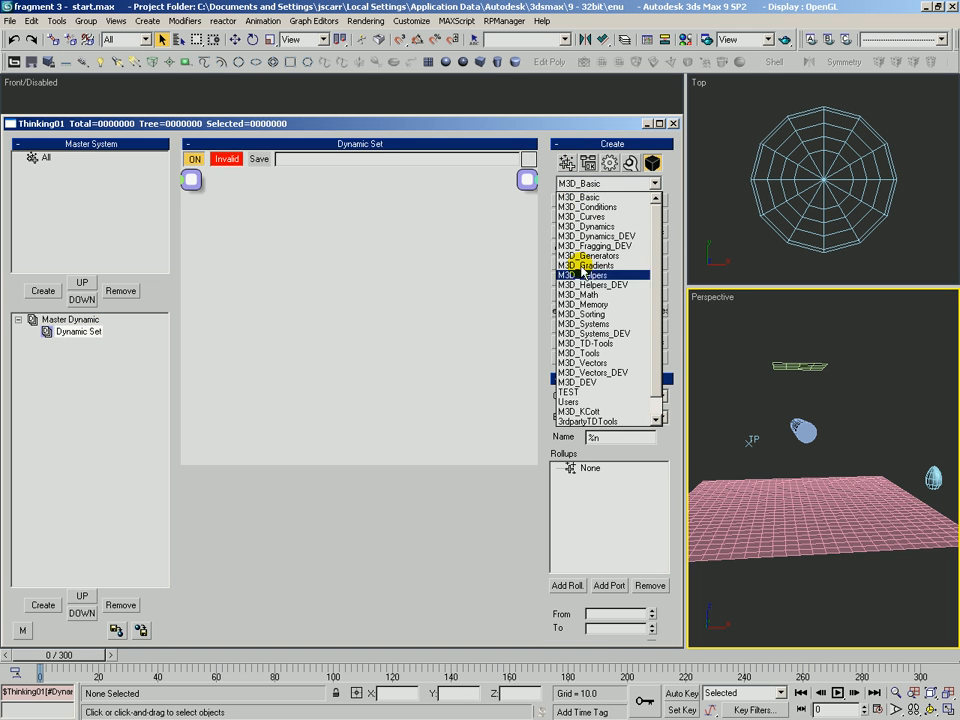
{"action": "scroll", "coordinate": [640, 400], "scroll_direction": "down", "scroll_amount": 1}
{"action": "left_click", "coordinate": [566, 412]}
{"action": "left_click", "coordinate": [570, 215]}
{"action": "left_click", "coordinate": [260, 254]}
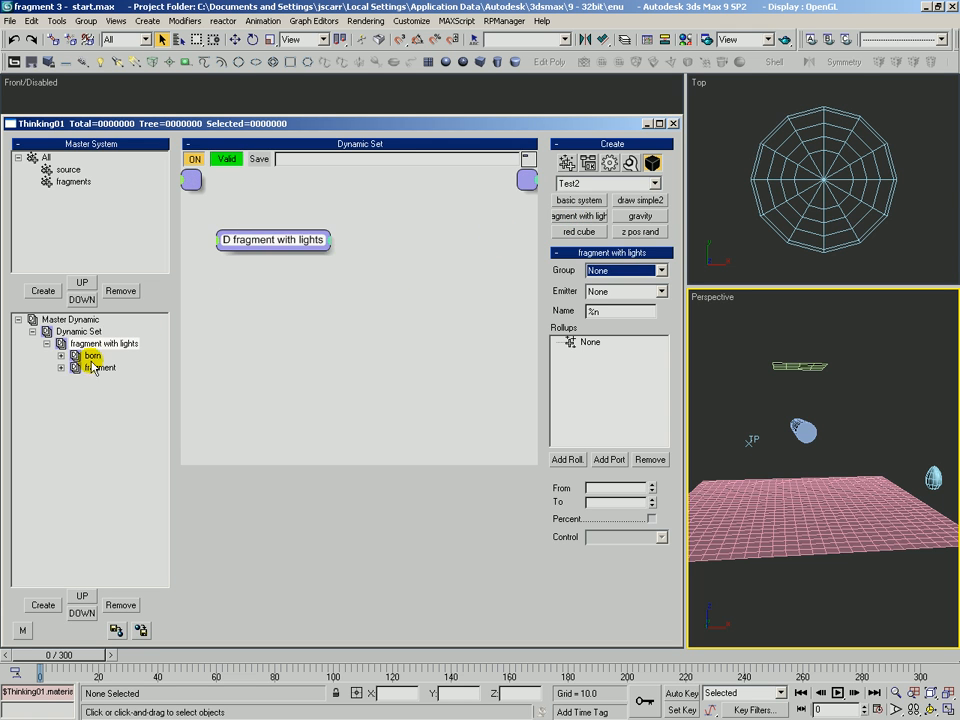
Open the born dynamic set, enlarge its canvas and move the Obj.To Particle node to the lower area
{"action": "left_click", "coordinate": [92, 356]}
{"action": "left_click", "coordinate": [61, 355]}
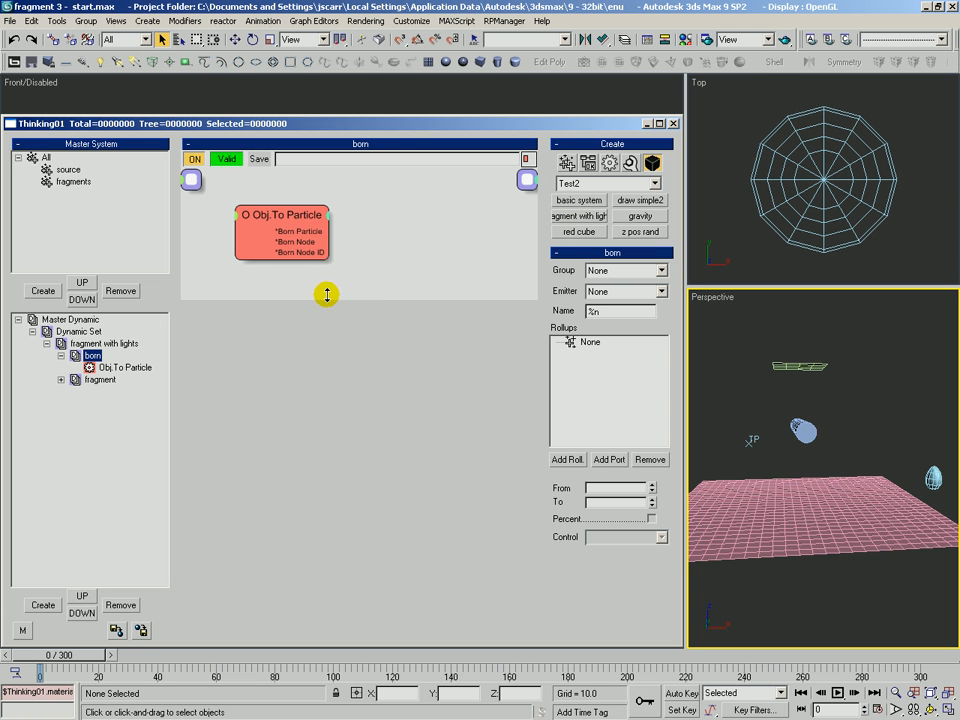
{"action": "left_click", "coordinate": [265, 385]}
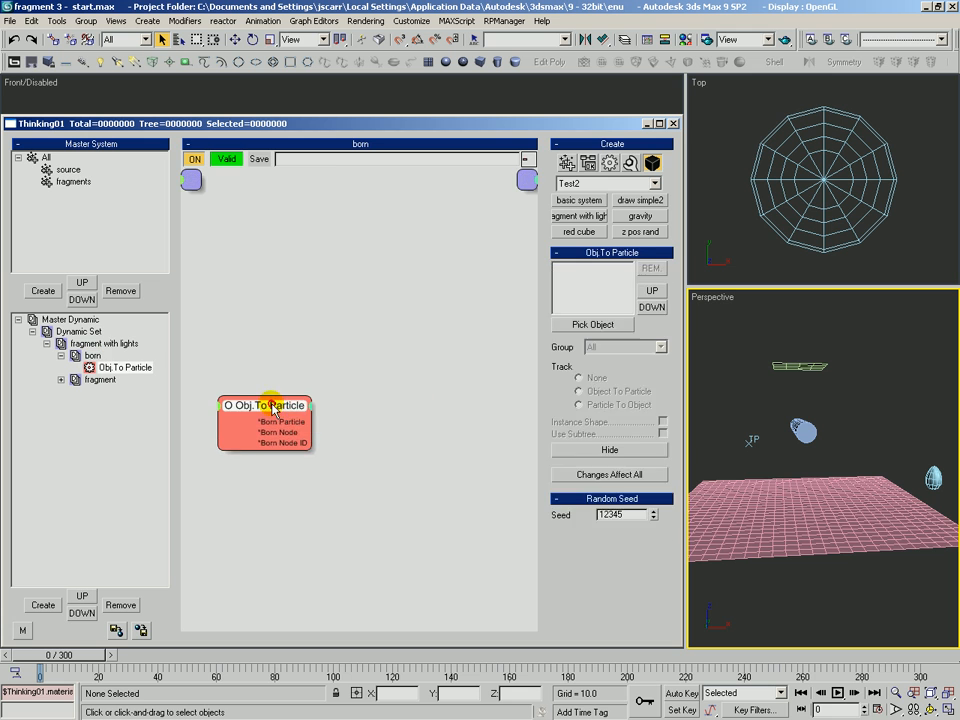
{"action": "left_click", "coordinate": [257, 418]}
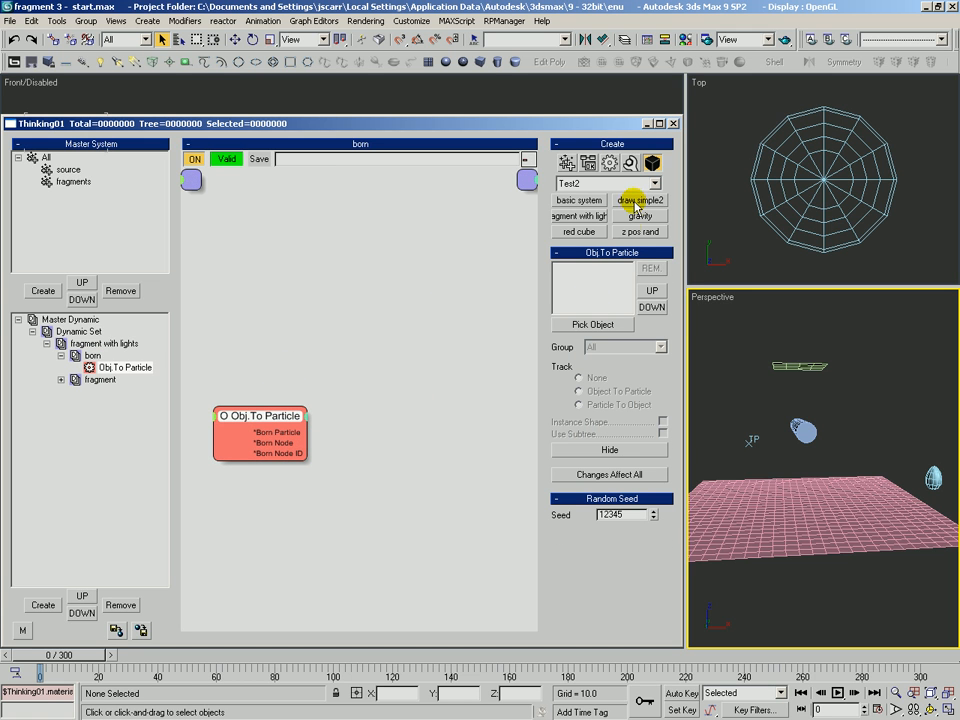
Add a MatterWaves generator to the born set and pick the elevated Plane02 as its emitter
{"action": "left_click", "coordinate": [606, 183]}
{"action": "left_click", "coordinate": [589, 199]}
{"action": "left_click", "coordinate": [630, 200]}
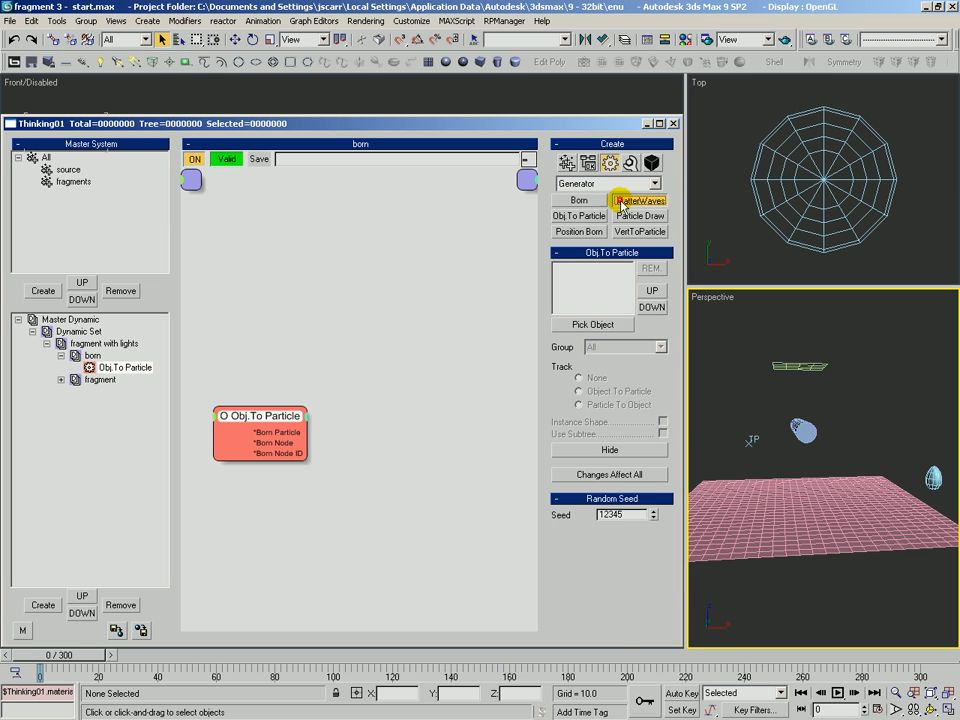
{"action": "left_click", "coordinate": [205, 240]}
{"action": "left_click", "coordinate": [610, 271]}
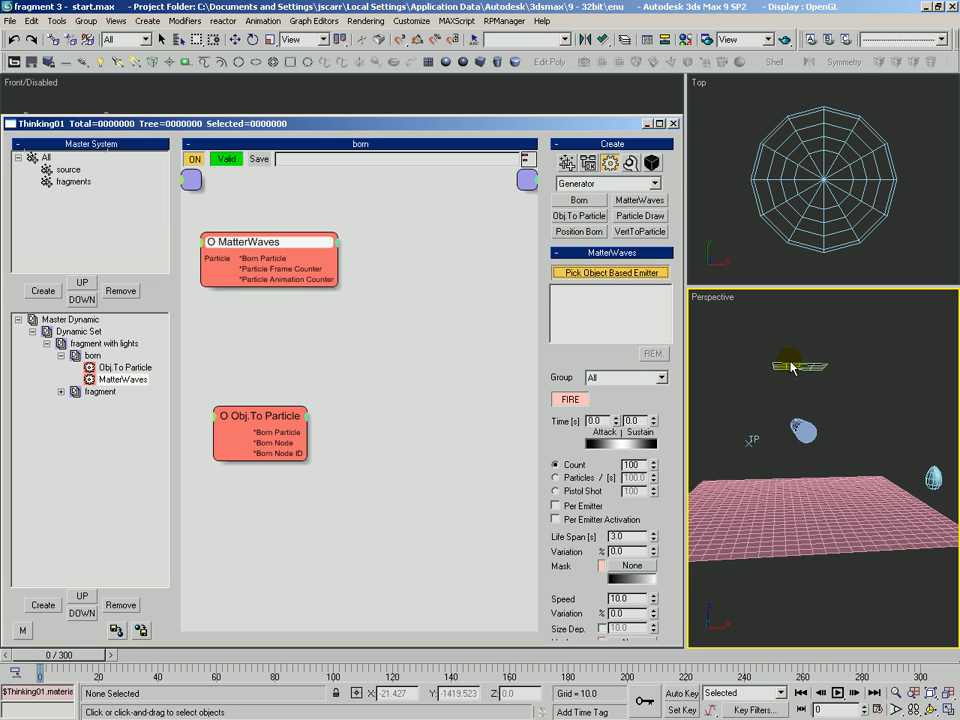
{"action": "left_click", "coordinate": [795, 365]}
Assign MatterWaves to the source group, emitting 1 particle per second with a life span of 999
{"action": "left_click", "coordinate": [614, 377]}
{"action": "left_click", "coordinate": [604, 398]}
{"action": "left_click_drag", "start_coordinate": [619, 443], "coordinate": [583, 300]}
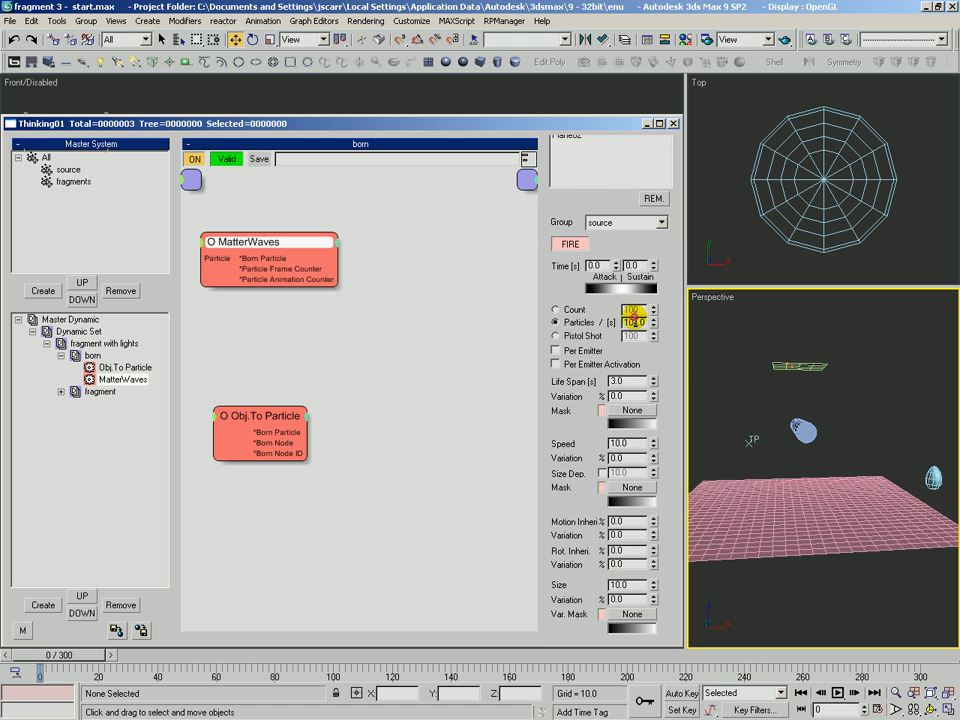
{"action": "left_click_drag", "start_coordinate": [560, 412], "coordinate": [560, 244]}
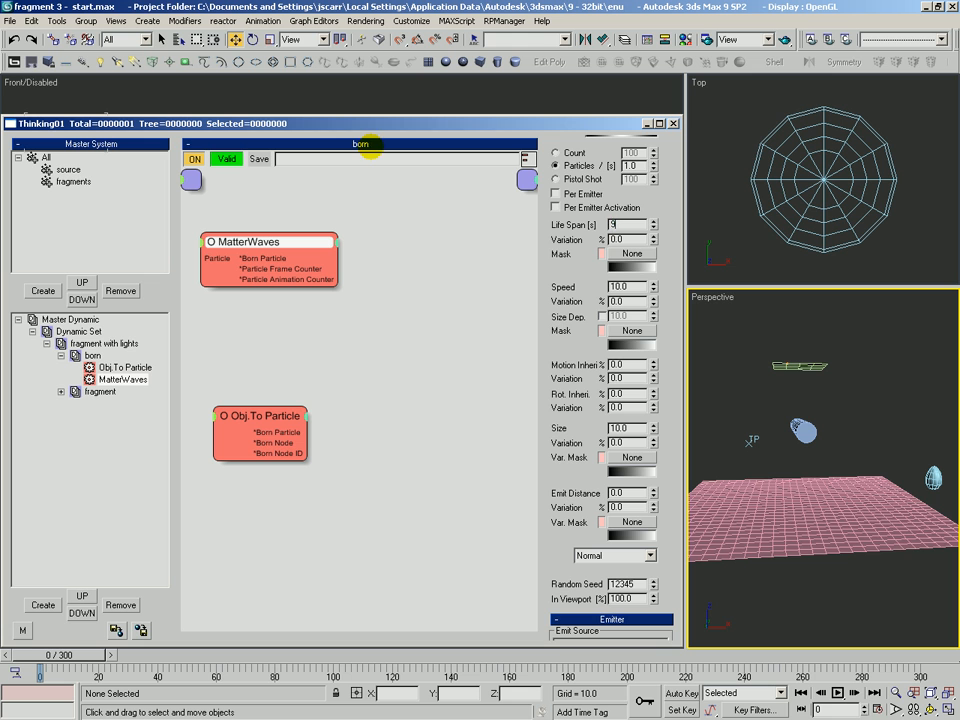
Set the MatterWaves emitter's U Emitter to 56 and V Emitter to 68
{"action": "left_click_drag", "start_coordinate": [604, 280], "coordinate": [574, 166]}
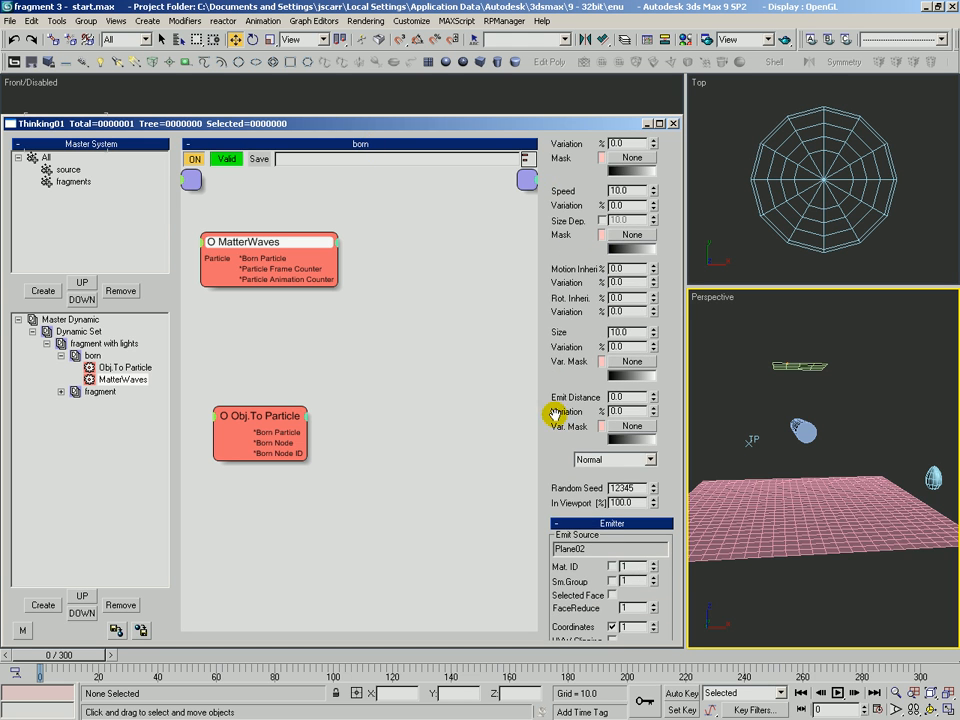
{"action": "left_click_drag", "start_coordinate": [542, 375], "coordinate": [560, 178]}
{"action": "left_click", "coordinate": [633, 365]}
{"action": "left_click_drag", "start_coordinate": [653, 410], "coordinate": [577, 394]}
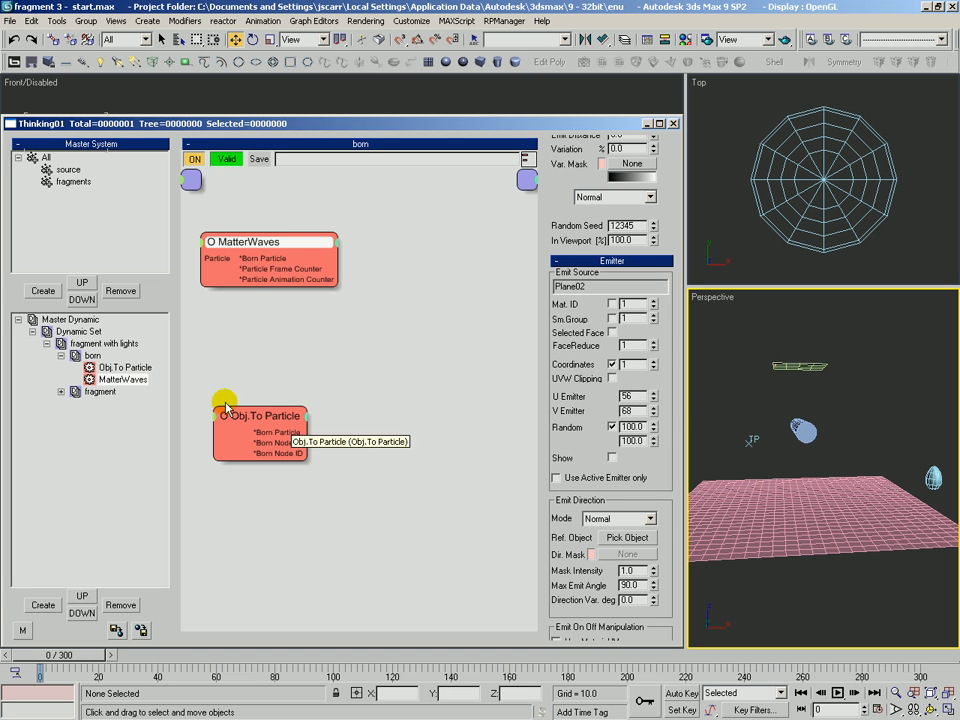
Add a Geom Instance shape operator and connect MatterWaves' Born Particle output to its Particle input
{"action": "left_click_drag", "start_coordinate": [289, 243], "coordinate": [280, 249]}
{"action": "left_click", "coordinate": [332, 233]}
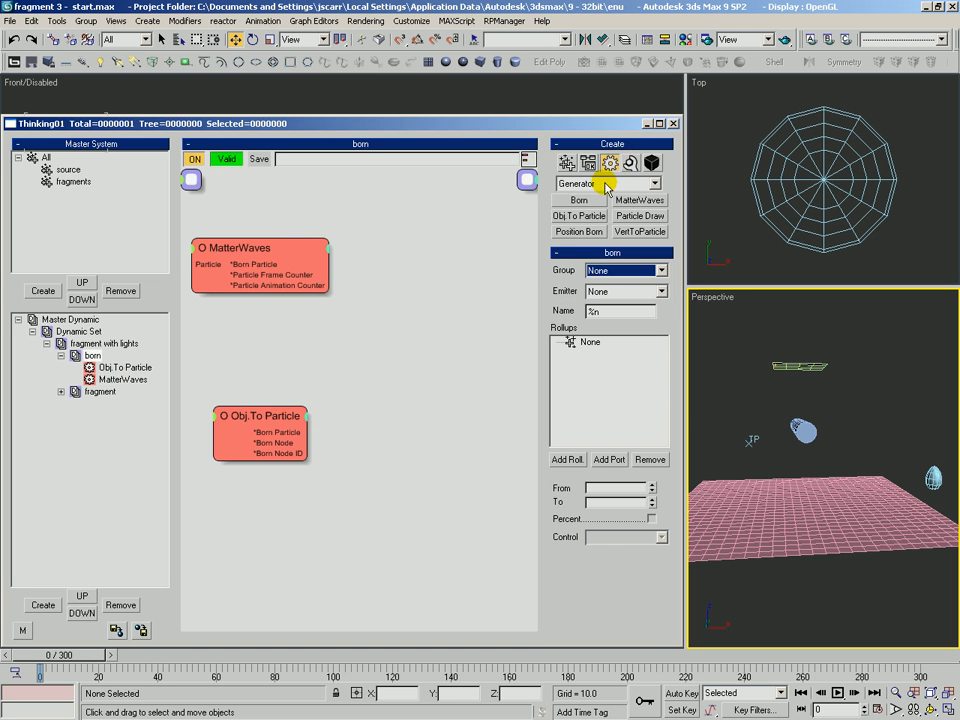
{"action": "left_click", "coordinate": [610, 184]}
{"action": "left_click", "coordinate": [575, 227]}
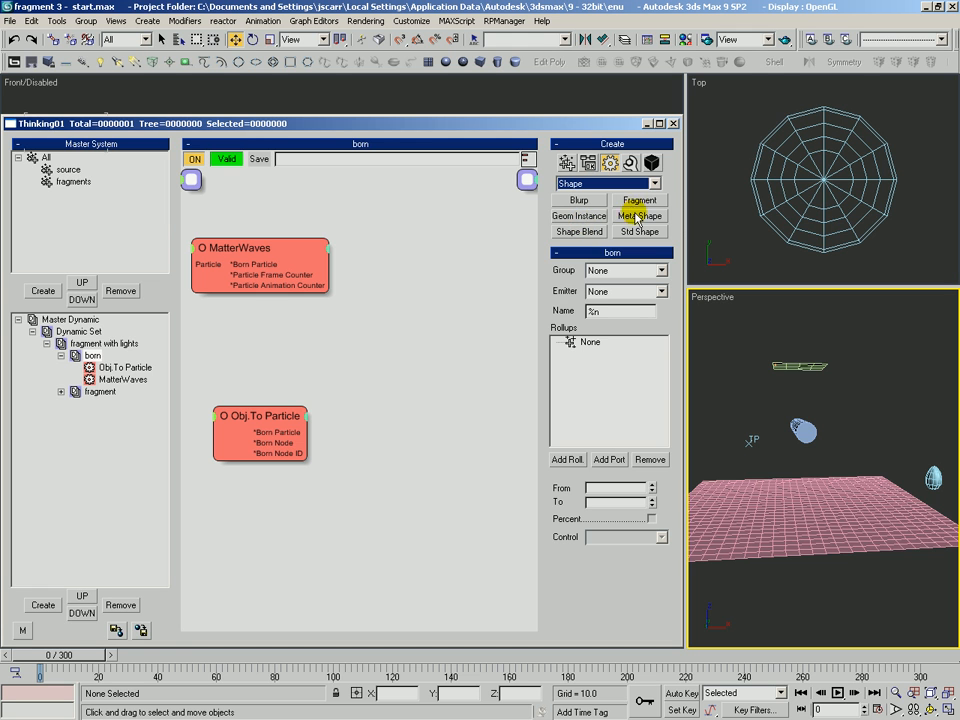
{"action": "left_click", "coordinate": [578, 216]}
{"action": "left_click", "coordinate": [415, 270]}
{"action": "left_click_drag", "start_coordinate": [415, 272], "coordinate": [309, 264]}
{"action": "left_click_drag", "start_coordinate": [425, 224], "coordinate": [416, 218]}
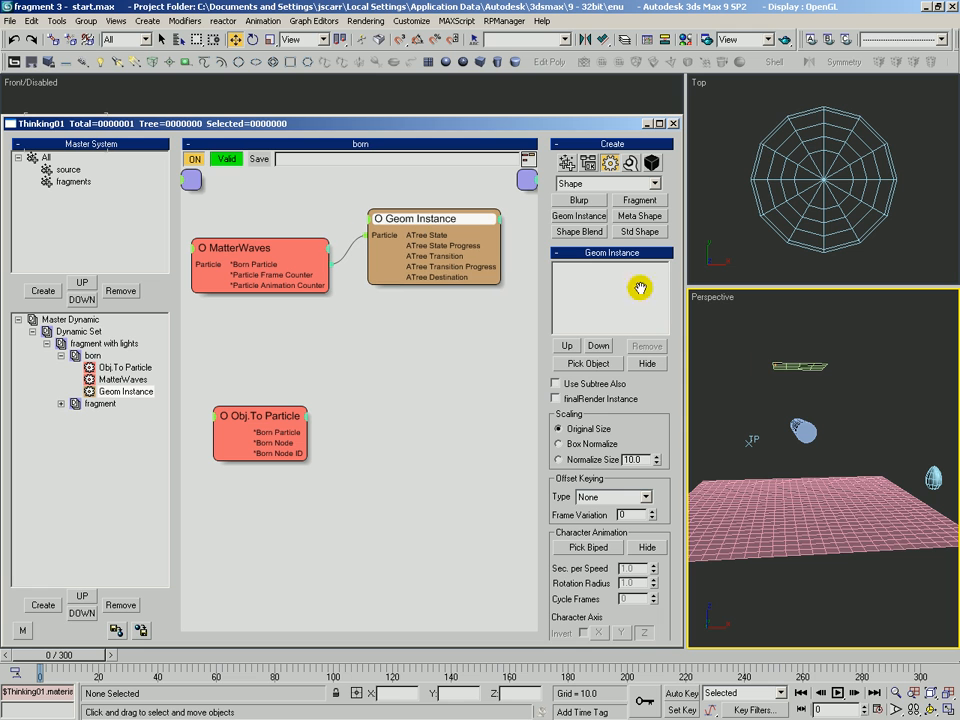
Pick the egg-shaped Sphere01 as the instanced geometry and collapse the Geom Instance node
{"action": "left_click", "coordinate": [590, 363]}
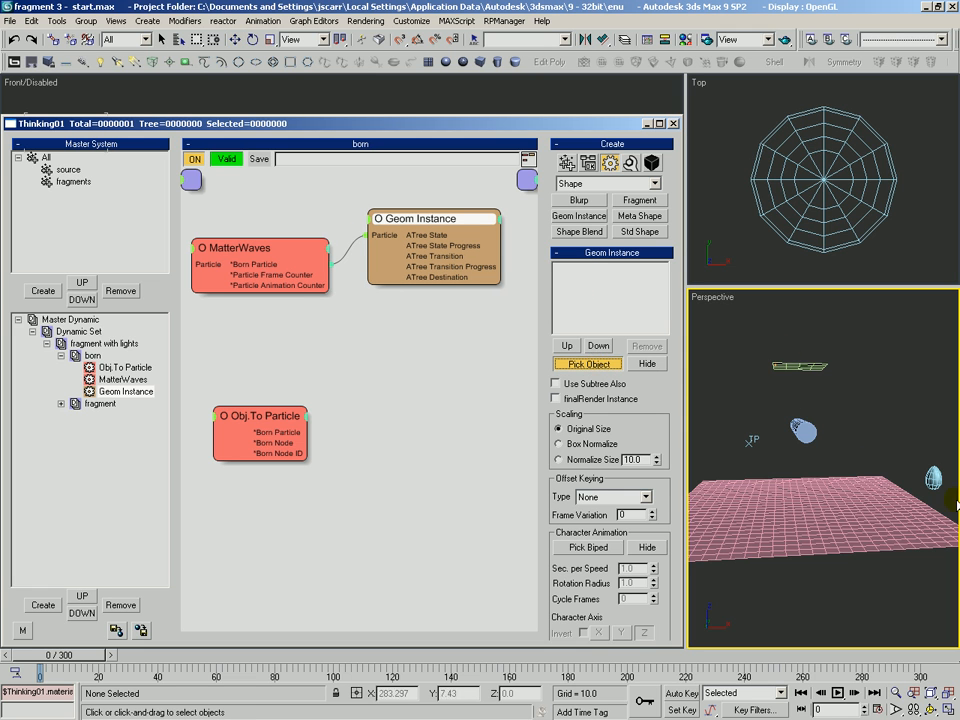
{"action": "left_click", "coordinate": [932, 478]}
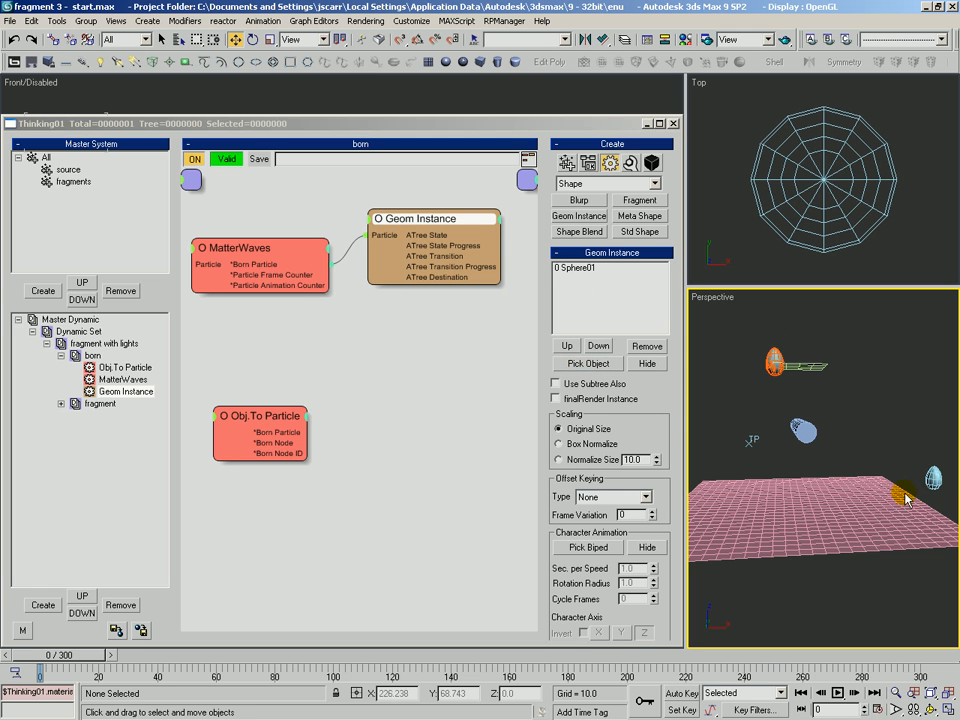
{"action": "double_click", "coordinate": [435, 220]}
Add a Size operator below Geom Instance and connect MatterWaves' Born Particle output to its Particle input
{"action": "left_click", "coordinate": [606, 183]}
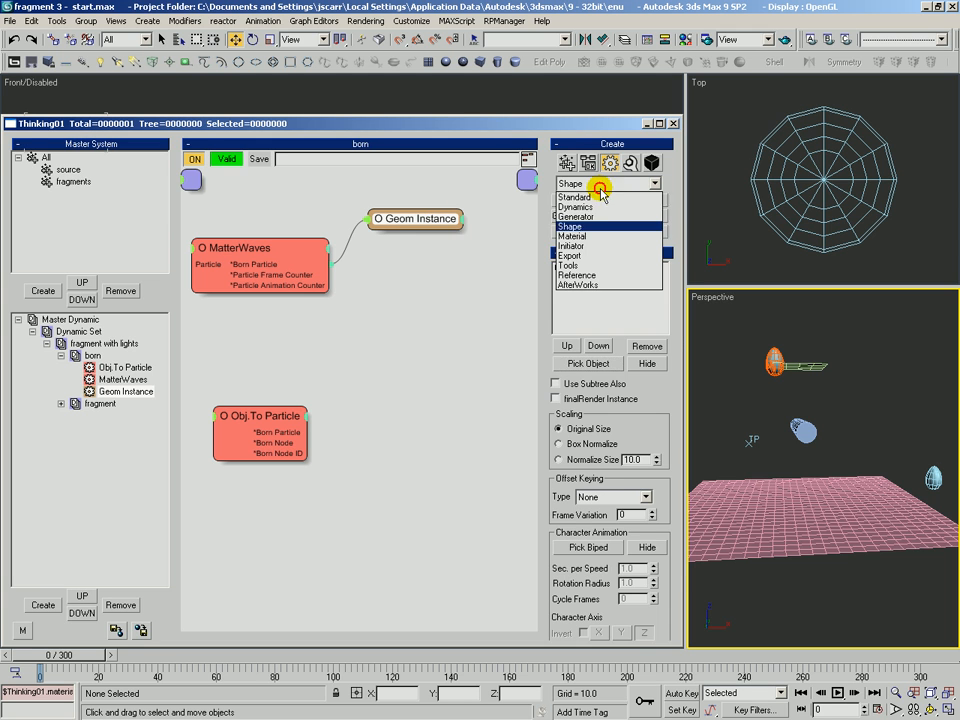
{"action": "left_click", "coordinate": [585, 196]}
{"action": "left_click", "coordinate": [642, 297]}
{"action": "left_click", "coordinate": [390, 268]}
{"action": "left_click_drag", "start_coordinate": [383, 283], "coordinate": [312, 270]}
{"action": "left_click_drag", "start_coordinate": [402, 266], "coordinate": [382, 267]}
Set the Size operator's size to 29.016 and its variation to 57%
{"action": "left_click_drag", "start_coordinate": [654, 349], "coordinate": [646, 280]}
{"action": "left_click_drag", "start_coordinate": [656, 364], "coordinate": [641, 318]}
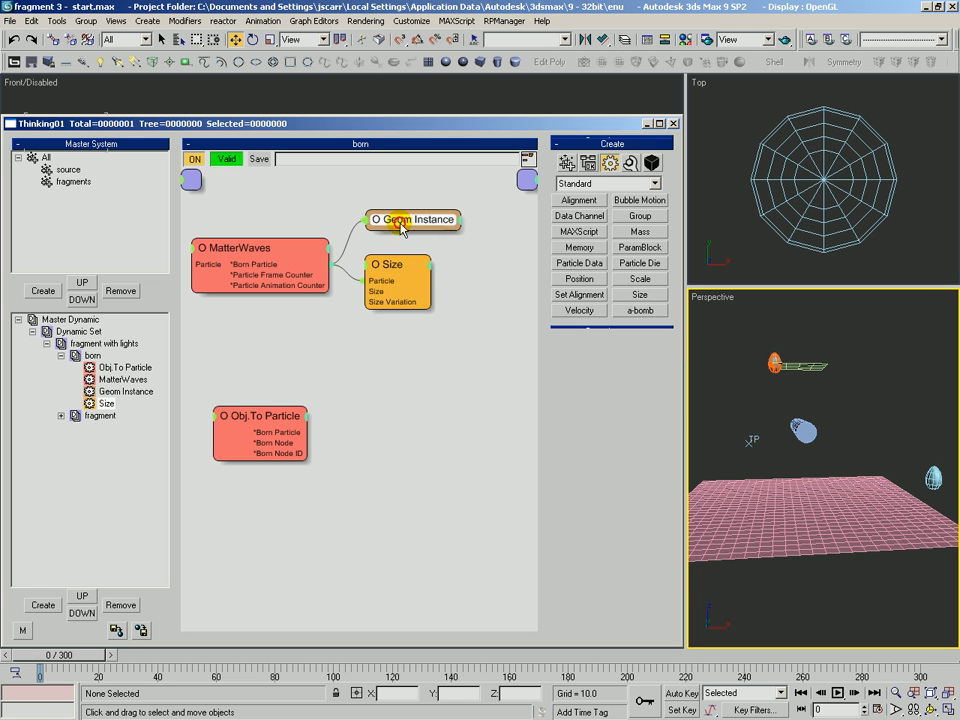
{"action": "left_click_drag", "start_coordinate": [398, 270], "coordinate": [404, 278]}
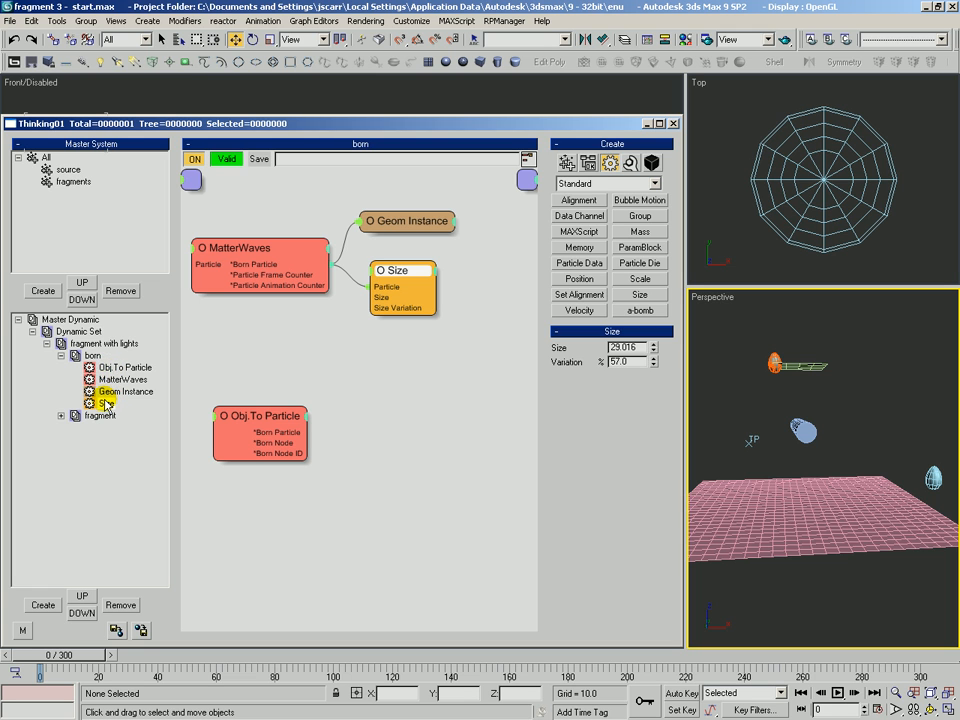
Move the Size operator above Geom Instance in the born set's operator order
{"action": "left_click", "coordinate": [114, 392]}
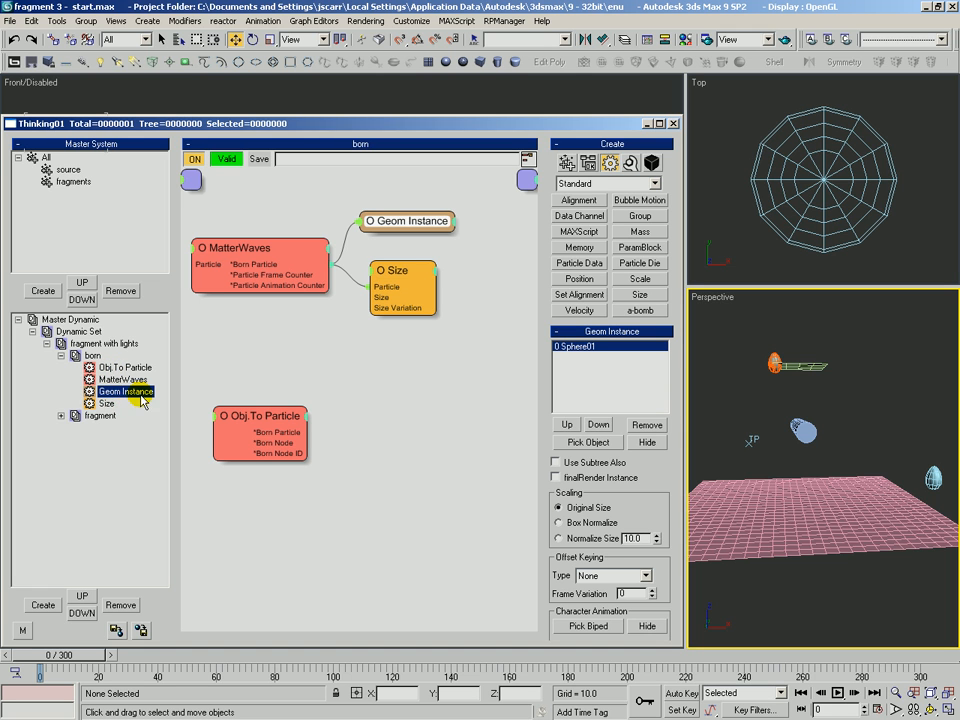
{"action": "left_click", "coordinate": [105, 403]}
{"action": "left_click", "coordinate": [112, 391]}
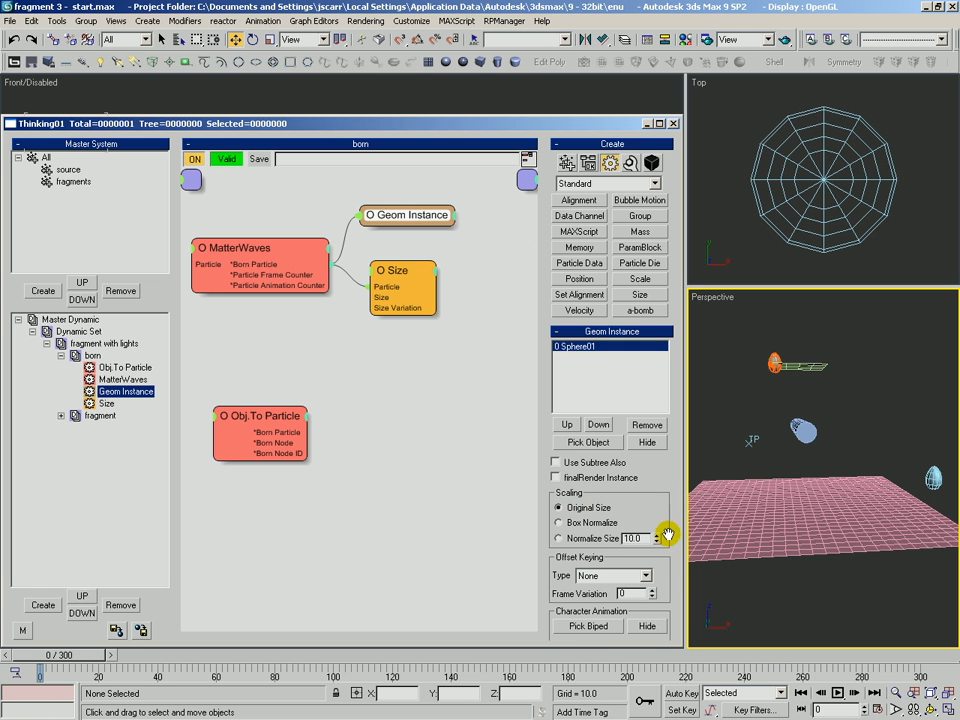
{"action": "left_click_drag", "start_coordinate": [103, 406], "coordinate": [107, 411]}
{"action": "left_click", "coordinate": [108, 392]}
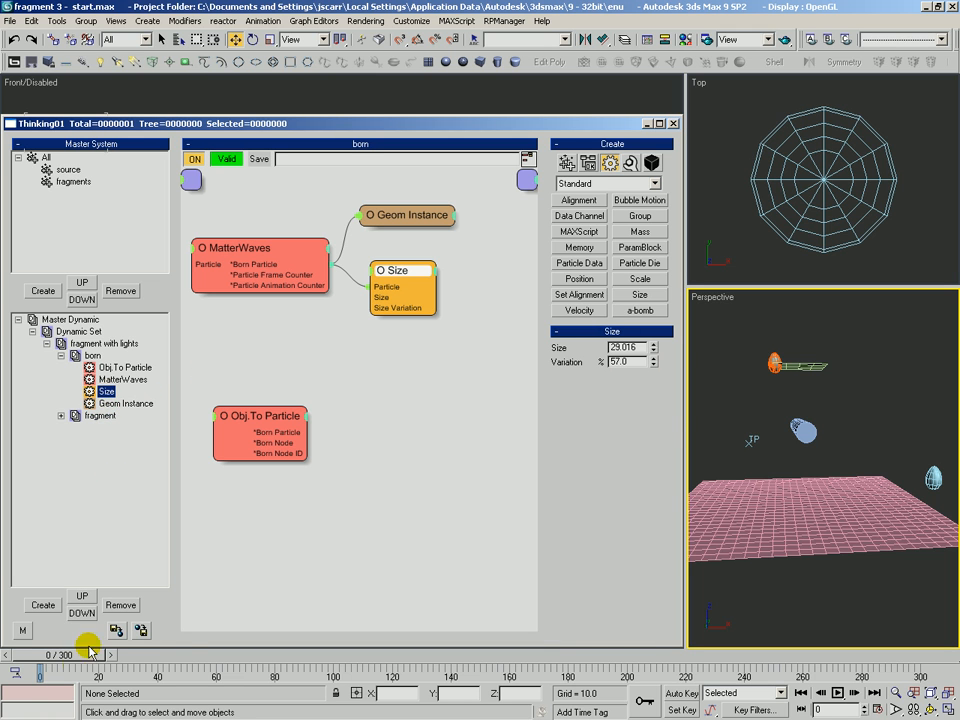
Advance the animation to frame 31 and check the sizes of the instanced spheres
{"action": "left_click_drag", "start_coordinate": [88, 656], "coordinate": [145, 656]}
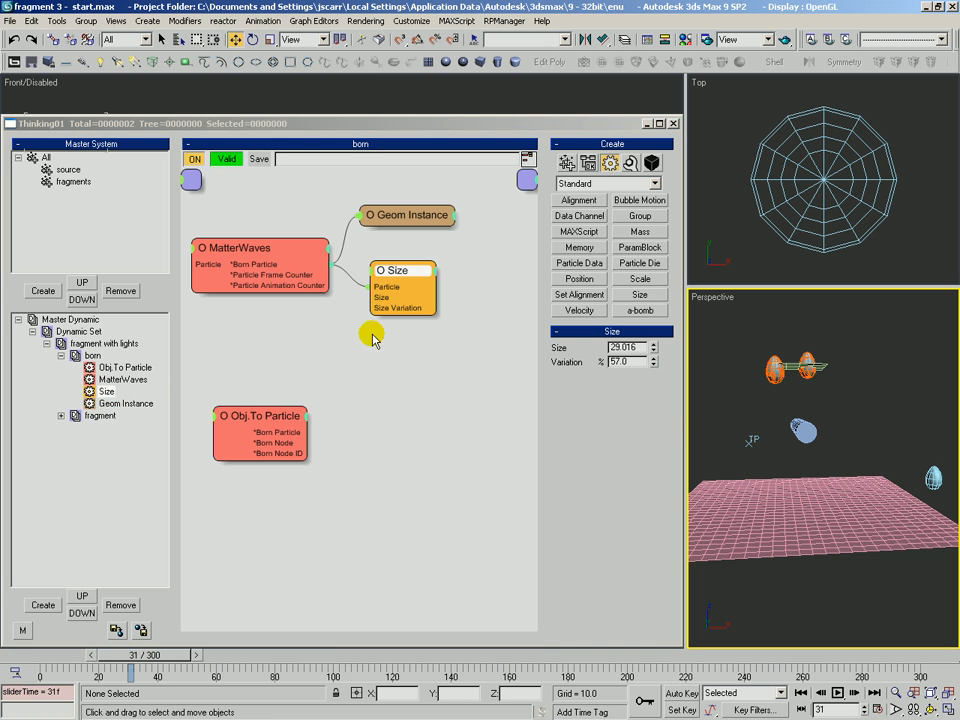
{"action": "left_click_drag", "start_coordinate": [394, 270], "coordinate": [394, 276]}
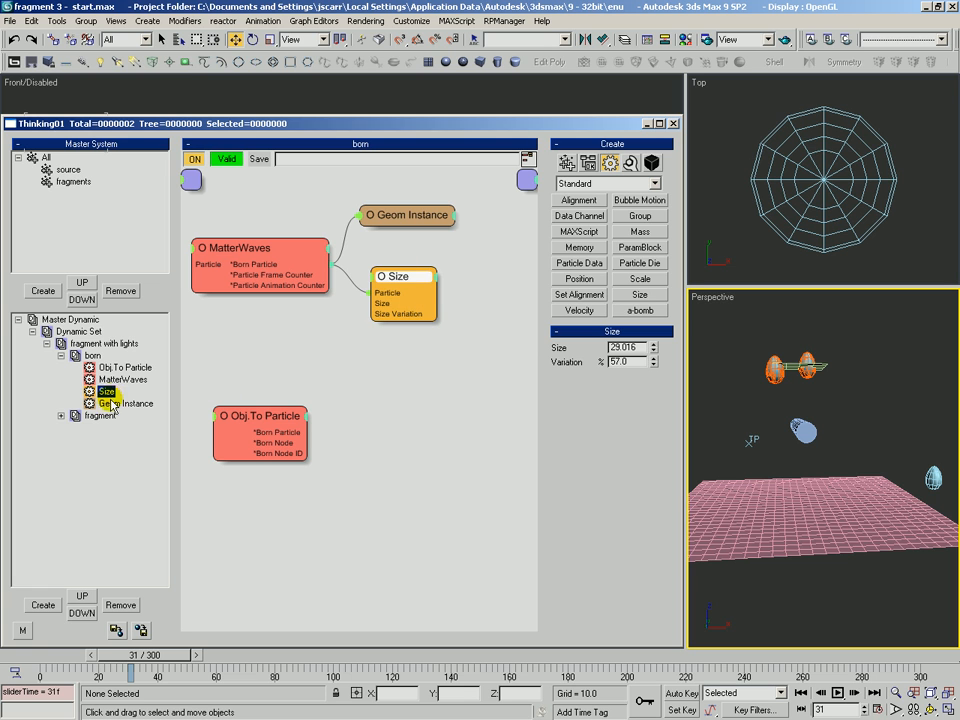
{"action": "double_click", "coordinate": [622, 362]}
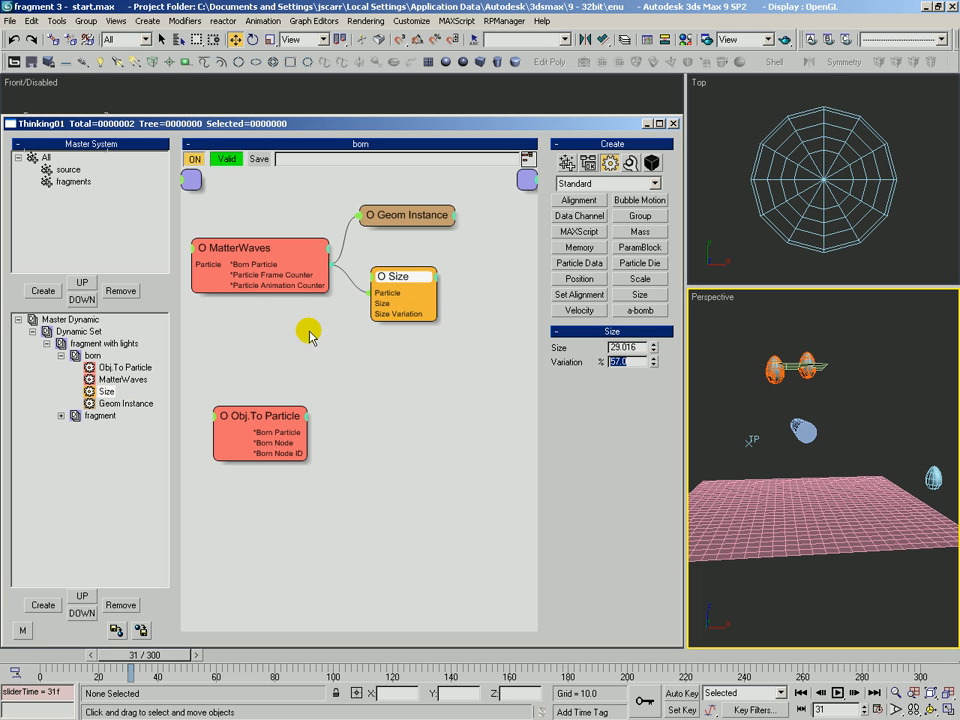
Restore the operator order in the born set with Geom Instance above Size
{"action": "left_click_drag", "start_coordinate": [376, 216], "coordinate": [384, 229]}
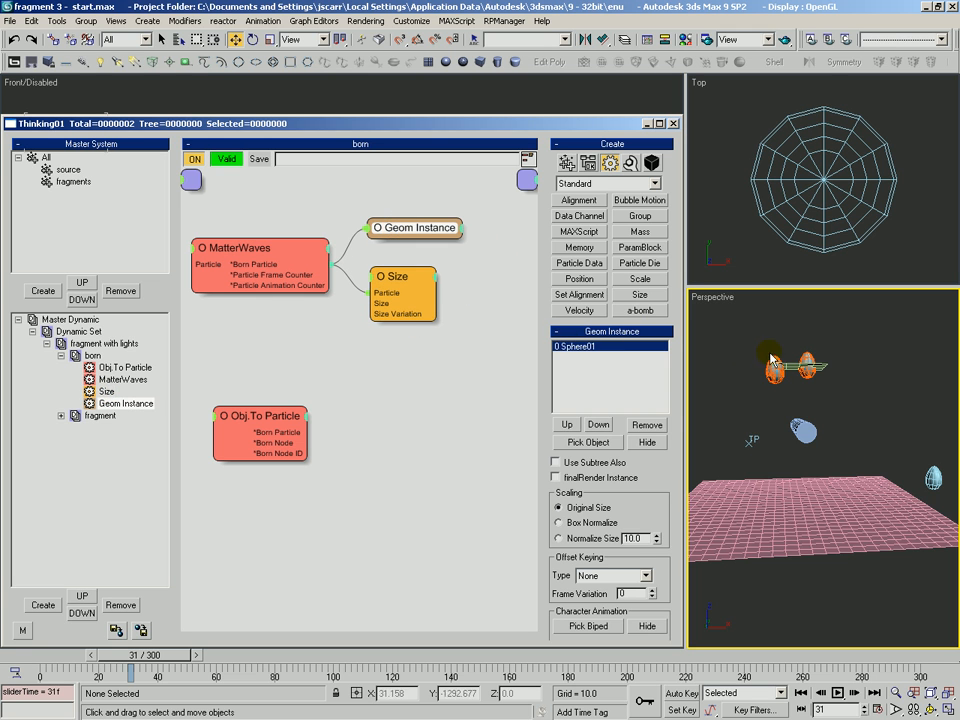
{"action": "mouse_move", "coordinate": [104, 393]}
{"action": "left_mouse_down"}
{"action": "mouse_move", "coordinate": [86, 414]}
{"action": "mouse_move", "coordinate": [117, 397]}
{"action": "left_mouse_up"}
{"action": "left_click", "coordinate": [120, 392]}
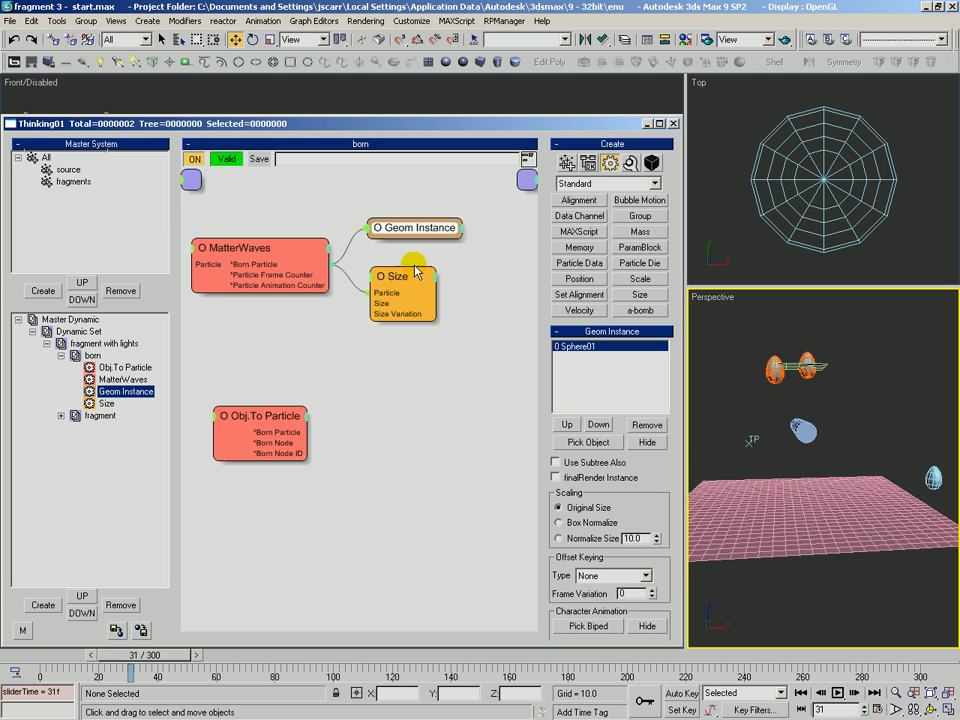
Review the two particle generators and advance the animation to frame 63 to check the emitted spheres
{"action": "left_click_drag", "start_coordinate": [285, 431], "coordinate": [292, 434]}
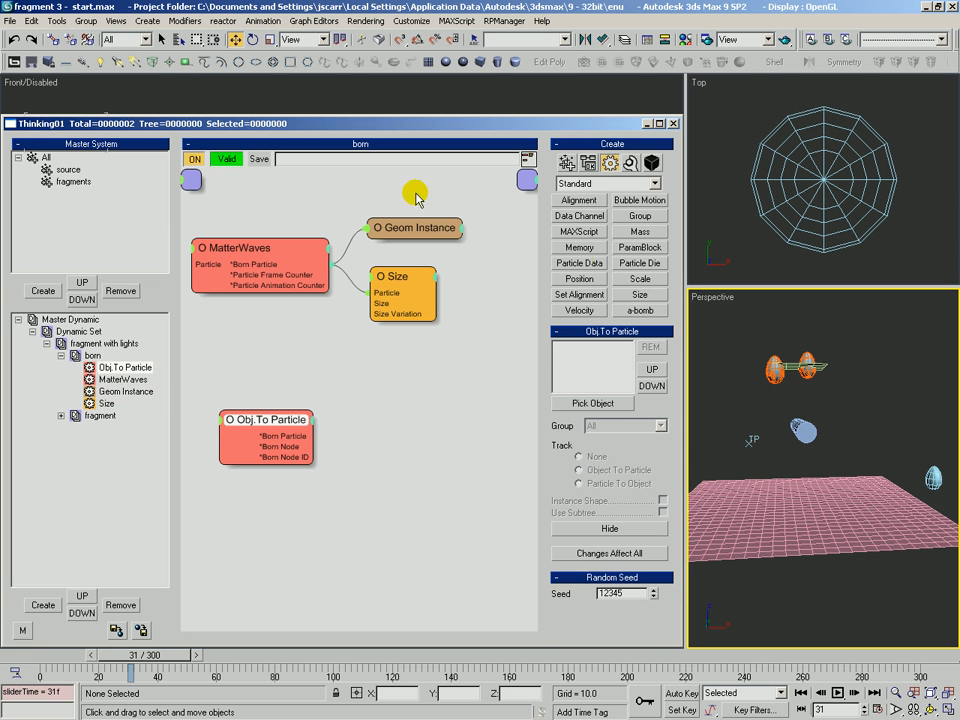
{"action": "left_click_drag", "start_coordinate": [253, 279], "coordinate": [257, 281]}
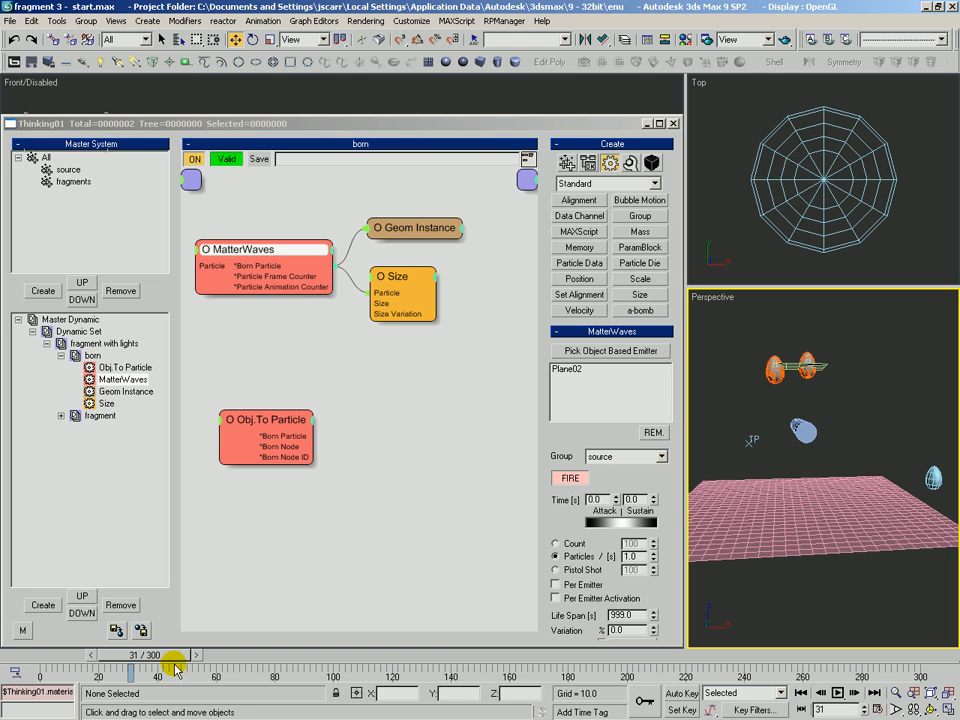
{"action": "left_click_drag", "start_coordinate": [130, 655], "coordinate": [225, 655]}
Create a new particle group in the Master System and name it coll env
{"action": "left_click_drag", "start_coordinate": [249, 451], "coordinate": [264, 424]}
{"action": "left_click", "coordinate": [48, 288]}
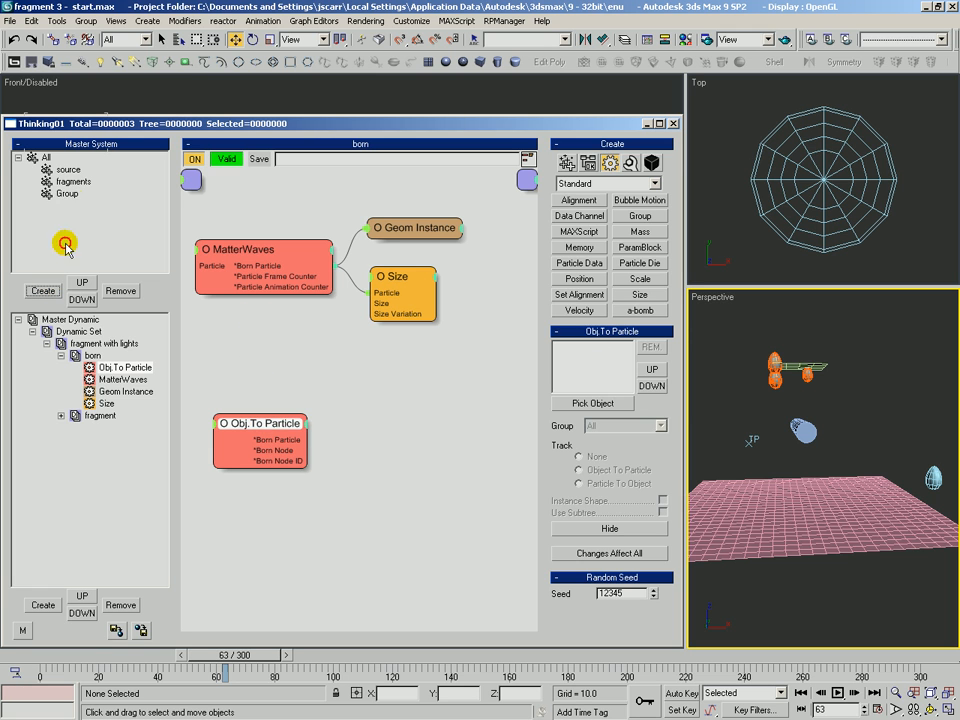
{"action": "left_click", "coordinate": [64, 194]}
{"action": "left_click", "coordinate": [70, 194]}
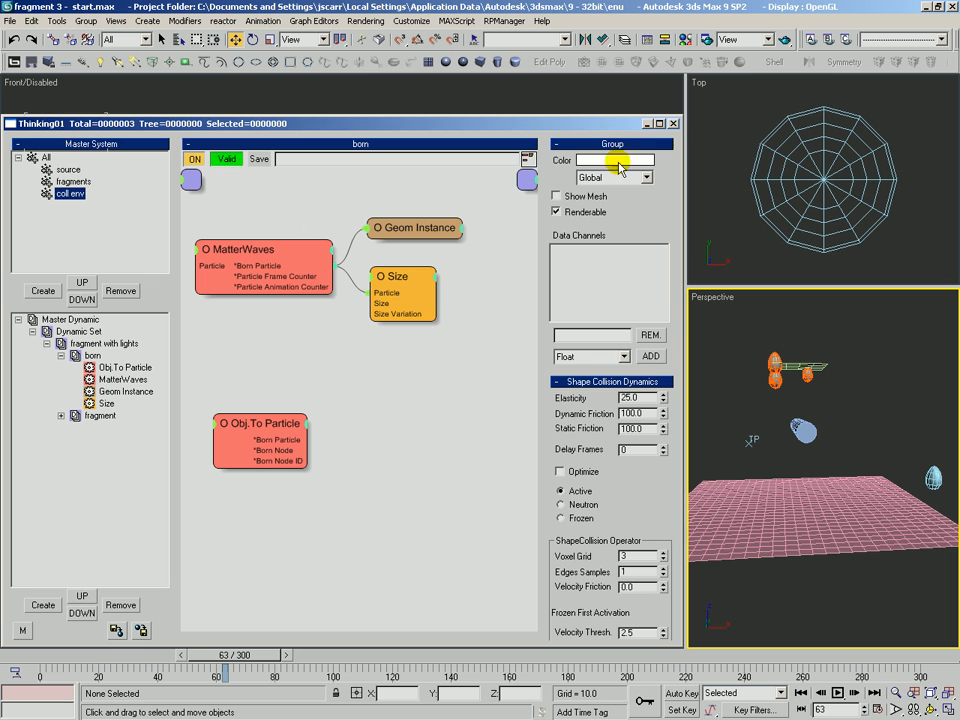
Change the coll env group's display color to blue
{"action": "left_click", "coordinate": [630, 161]}
{"action": "left_click_drag", "start_coordinate": [562, 258], "coordinate": [551, 210]}
{"action": "left_click_drag", "start_coordinate": [497, 193], "coordinate": [445, 180]}
{"action": "left_click", "coordinate": [566, 104]}
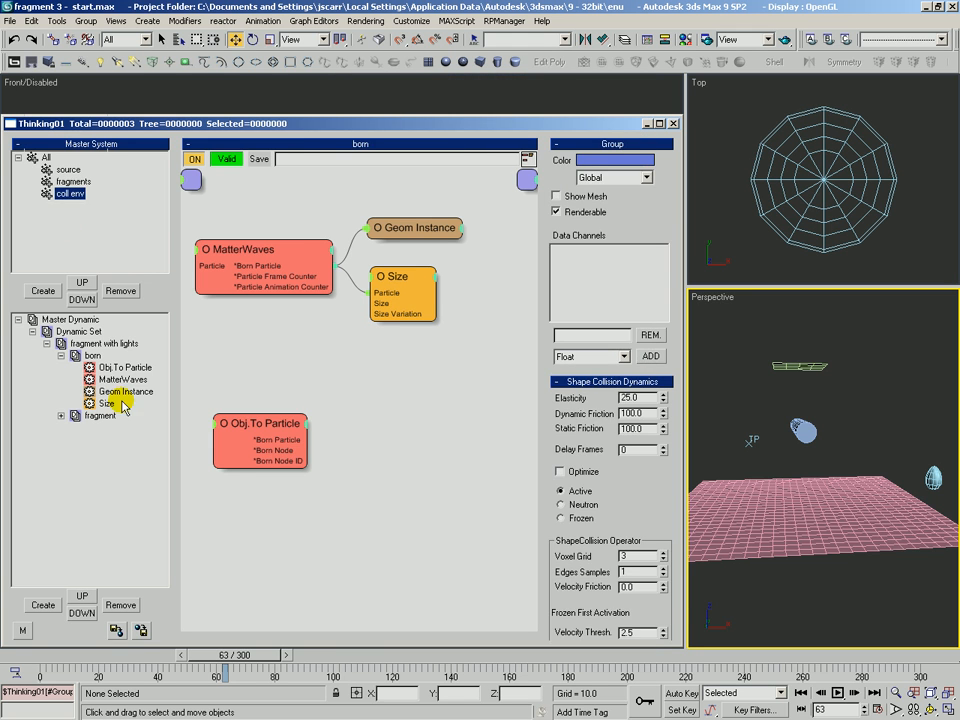
Add a Group operator to the born set, connect the Obj.To Particle Born Particle output to it, and assign coll env
{"action": "left_click_drag", "start_coordinate": [268, 426], "coordinate": [261, 429]}
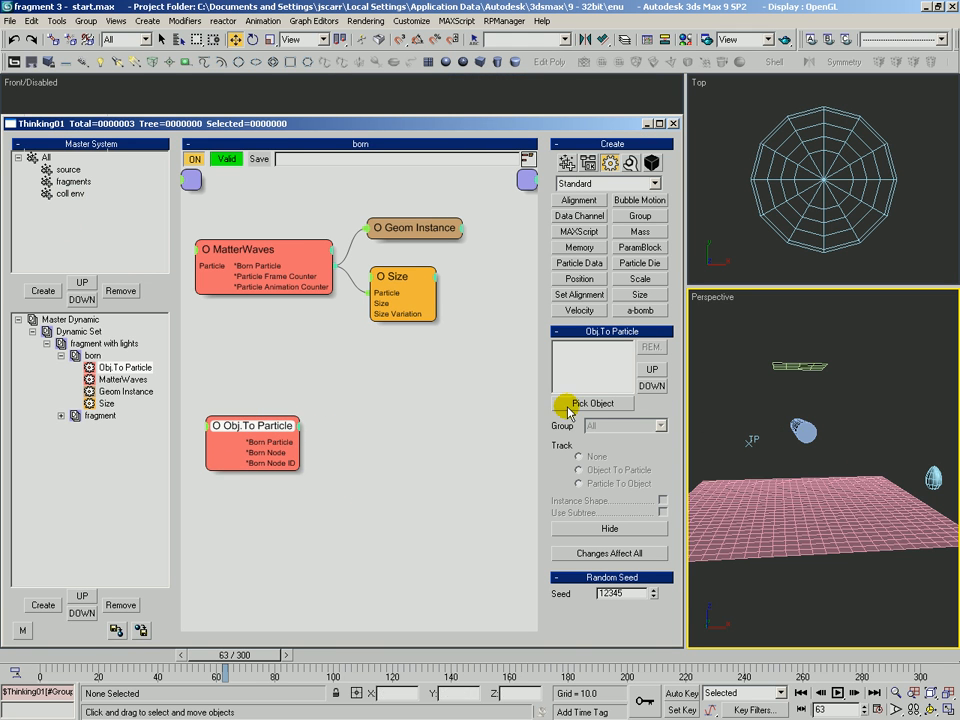
{"action": "left_click", "coordinate": [641, 218]}
{"action": "left_click", "coordinate": [399, 424]}
{"action": "left_click_drag", "start_coordinate": [380, 432], "coordinate": [285, 449]}
{"action": "left_click_drag", "start_coordinate": [396, 418], "coordinate": [410, 422]}
{"action": "left_click", "coordinate": [630, 350]}
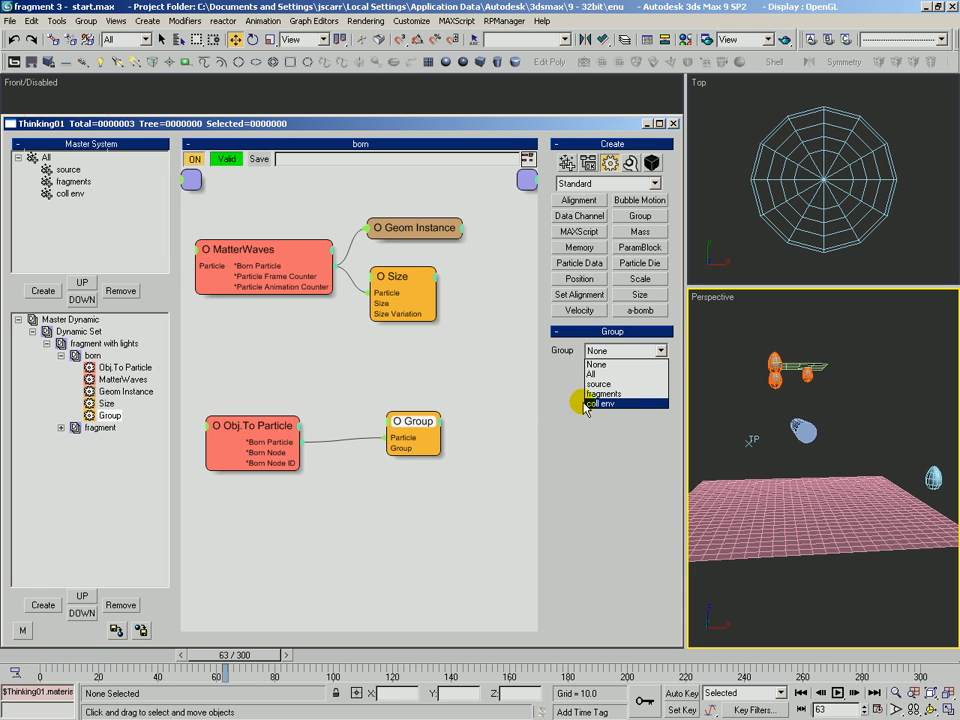
{"action": "left_click", "coordinate": [606, 404]}
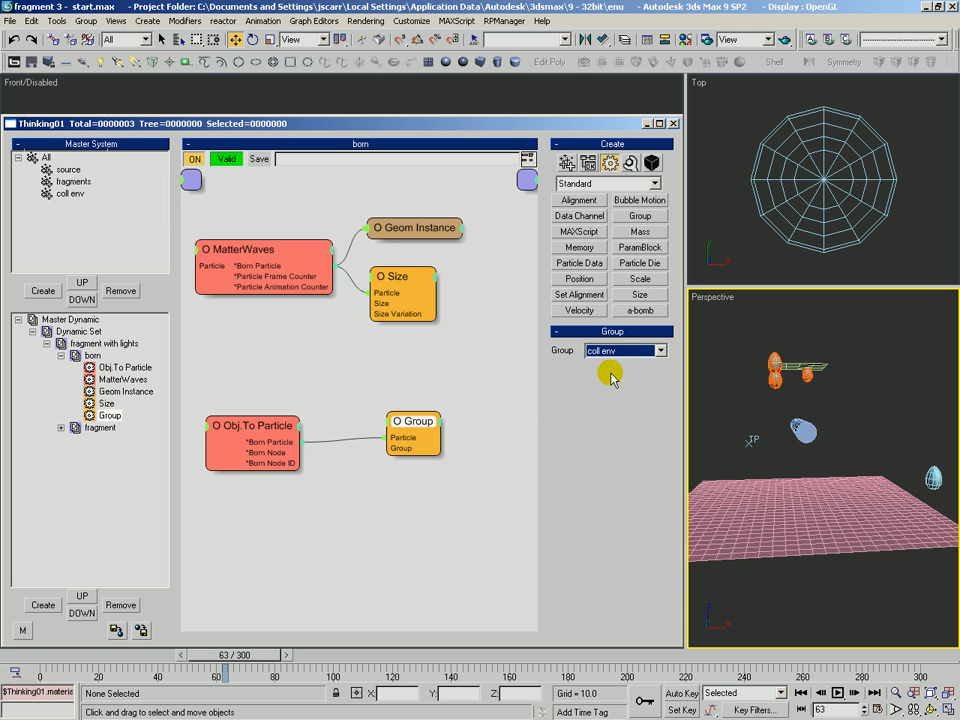
Pick the cylinder and the ground plane as source objects for the Obj.To Particle operator
{"action": "left_click_drag", "start_coordinate": [252, 428], "coordinate": [264, 428]}
{"action": "left_click", "coordinate": [638, 404]}
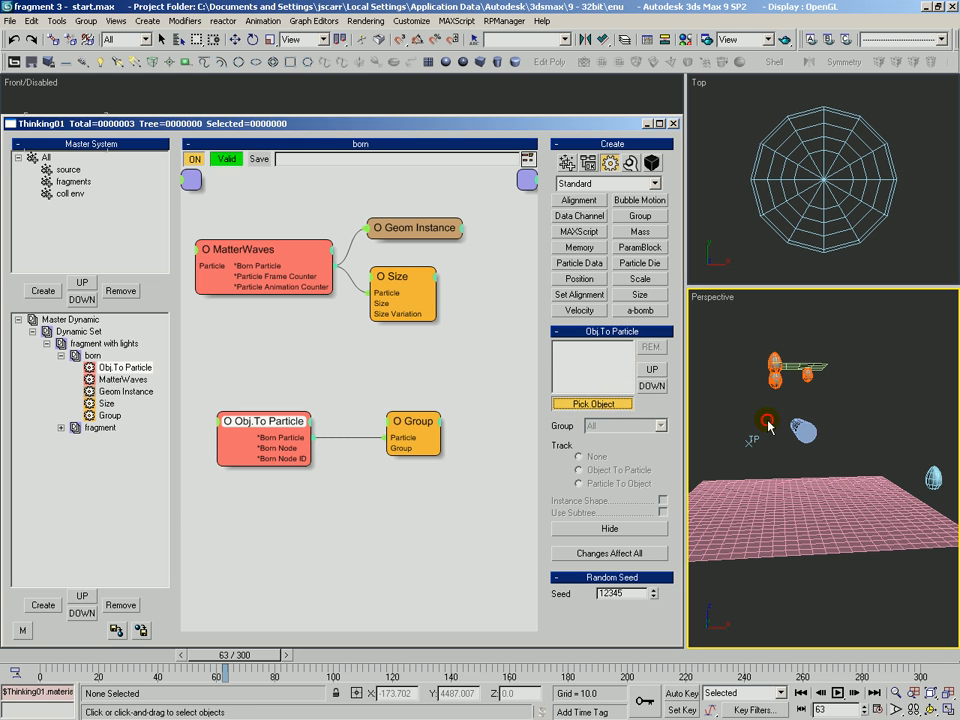
{"action": "left_click", "coordinate": [801, 430]}
{"action": "left_click", "coordinate": [595, 404]}
{"action": "left_click", "coordinate": [755, 525]}
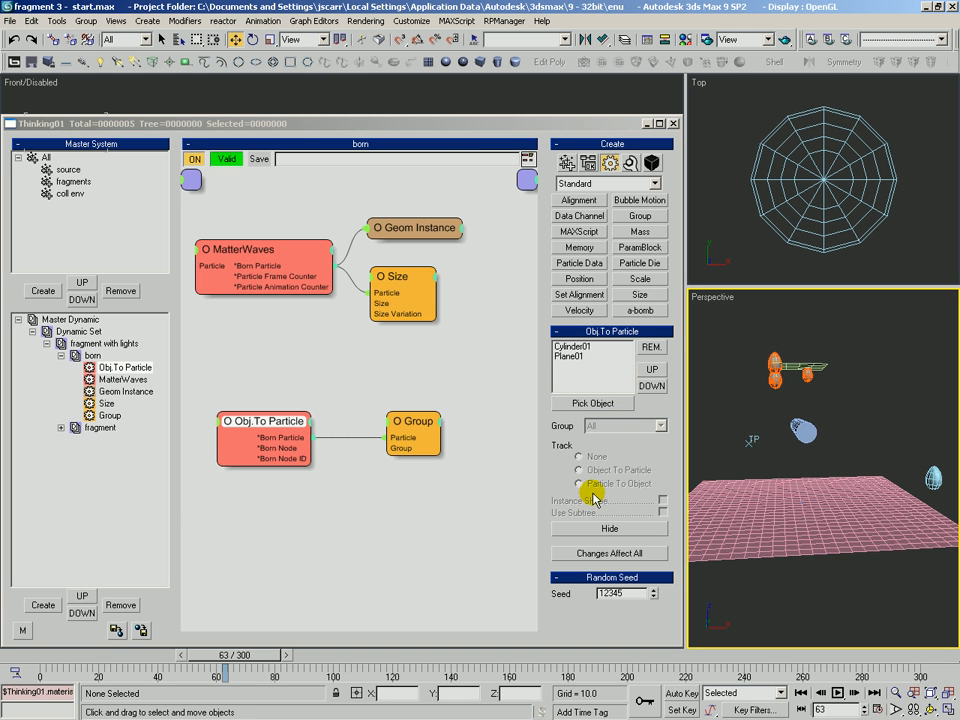
Enable Instance Shape and Object To Particle tracking for both picked objects, with changes affecting all entries
{"action": "left_click", "coordinate": [570, 356]}
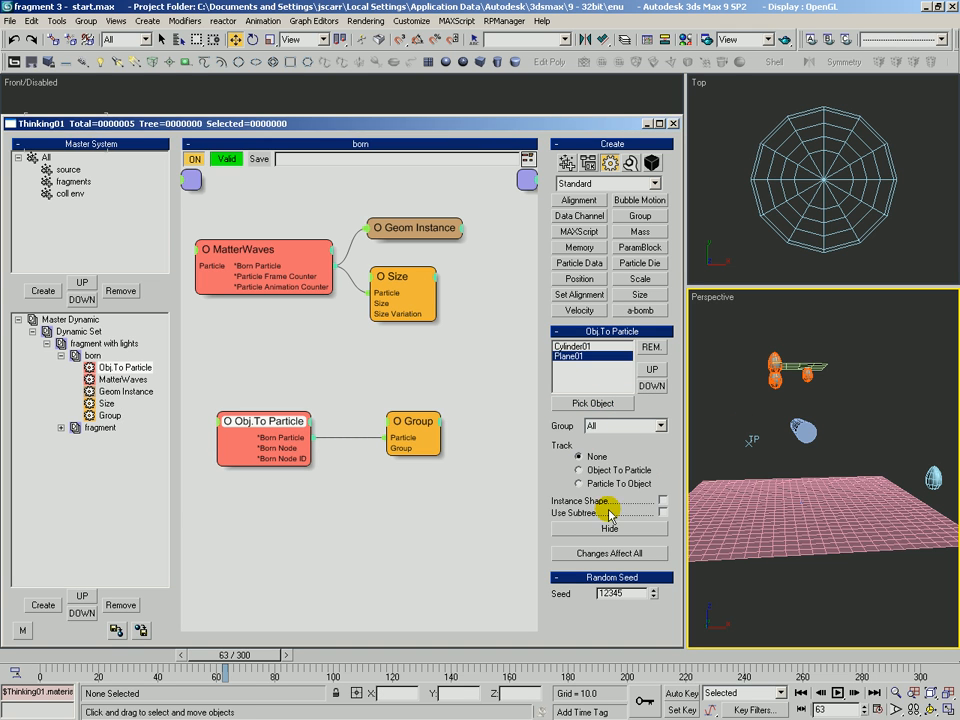
{"action": "left_click", "coordinate": [608, 553]}
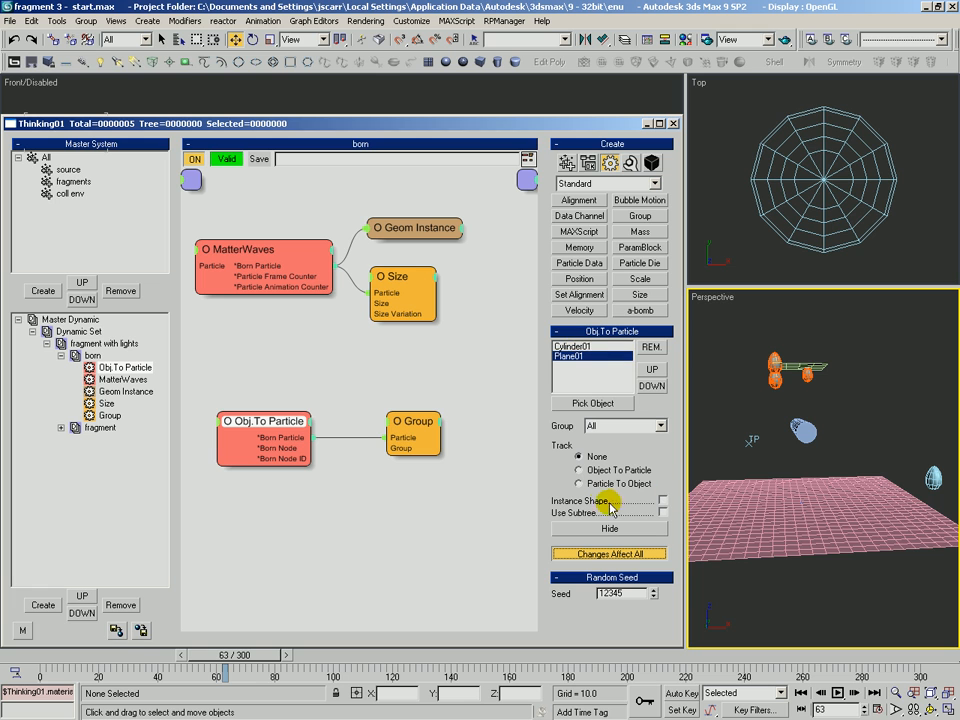
{"action": "left_click", "coordinate": [662, 500]}
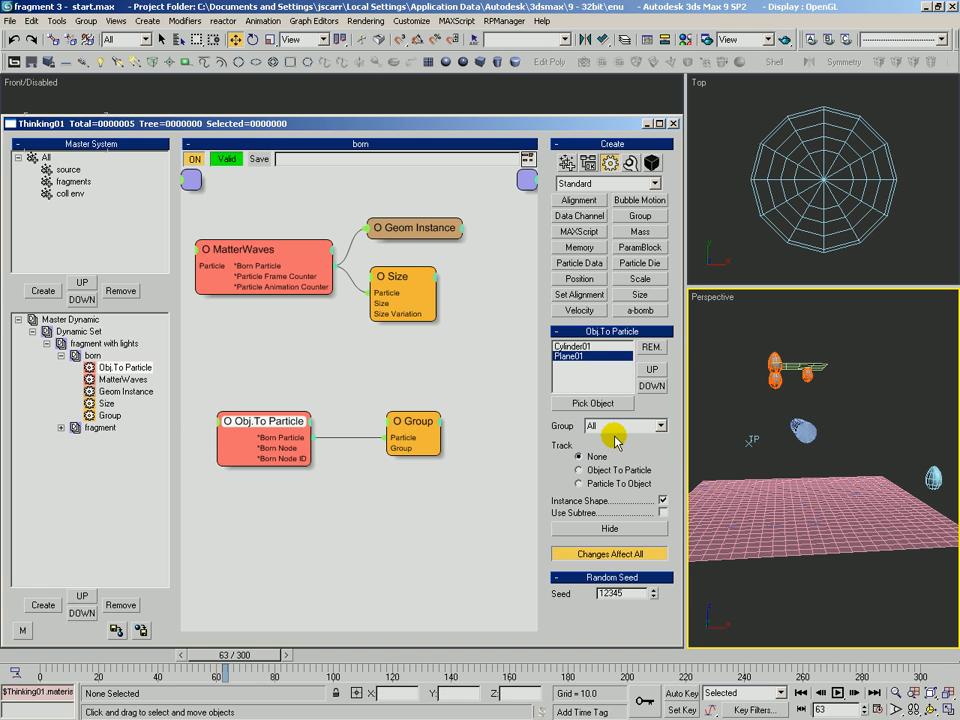
{"action": "left_click", "coordinate": [577, 474]}
{"action": "left_click", "coordinate": [603, 430]}
{"action": "left_click", "coordinate": [545, 432]}
Adjust the layout of the Obj.To Particle and Group nodes in the born set
{"action": "left_click", "coordinate": [410, 420]}
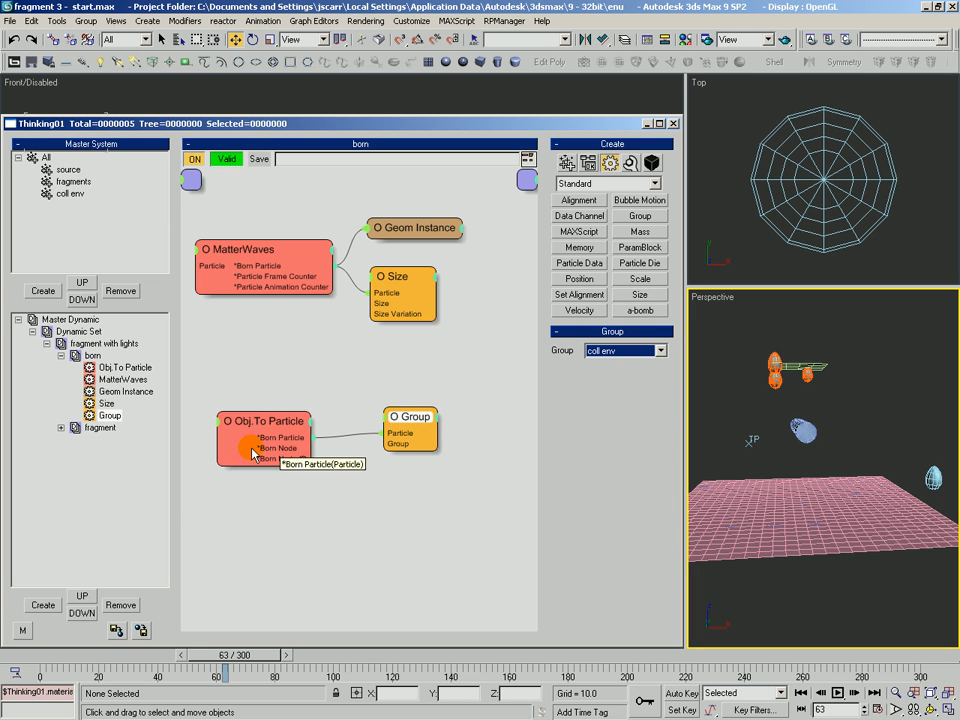
{"action": "left_click_drag", "start_coordinate": [406, 421], "coordinate": [398, 425]}
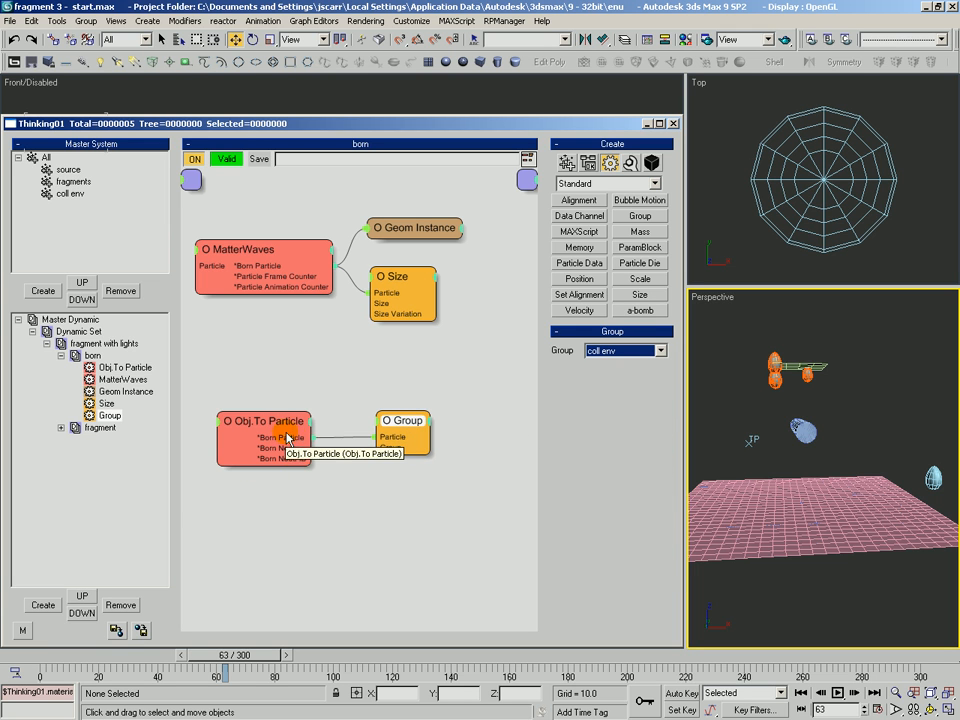
{"action": "left_click_drag", "start_coordinate": [288, 440], "coordinate": [284, 436]}
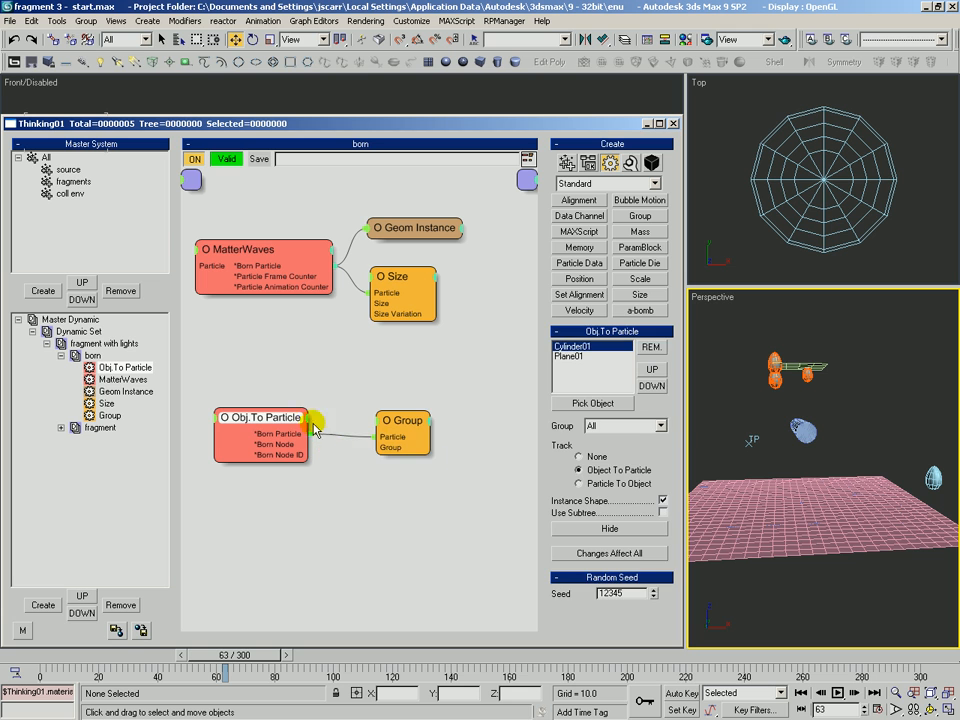
{"action": "left_click_drag", "start_coordinate": [400, 427], "coordinate": [396, 422]}
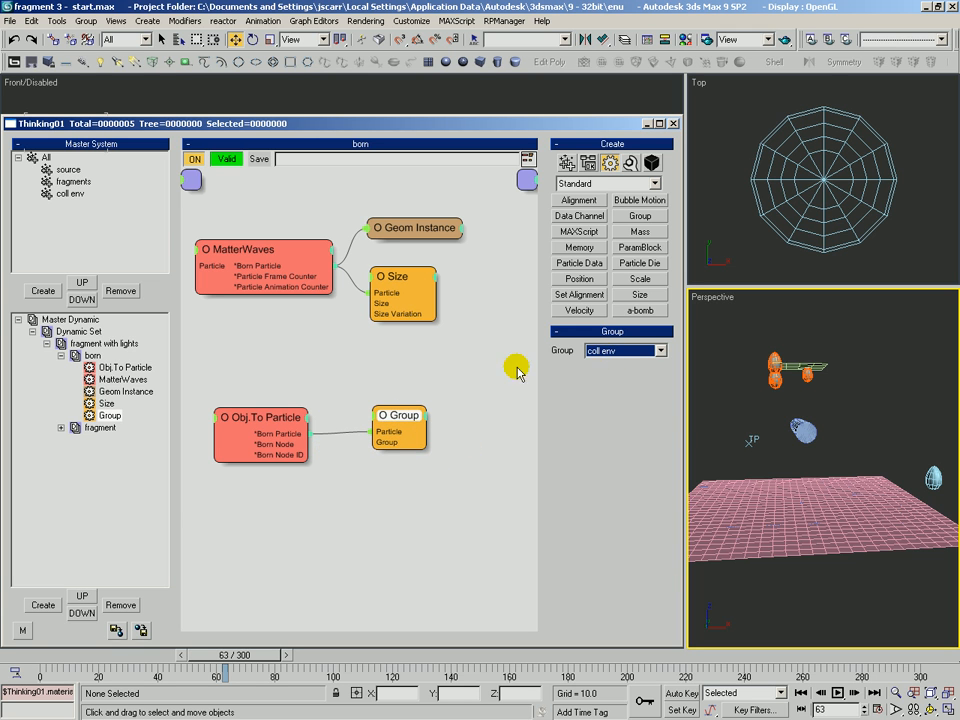
Return the animation to frame 0 and hide the original cylinder and plane together through Obj.To Particle
{"action": "left_click_drag", "start_coordinate": [252, 438], "coordinate": [257, 438]}
{"action": "left_click_drag", "start_coordinate": [185, 656], "coordinate": [21, 665]}
{"action": "left_click", "coordinate": [634, 553]}
{"action": "left_click", "coordinate": [608, 528]}
Select the Thinking Particles object and the coll env group, and examine the cylinder and plane particles in the Perspective view
{"action": "key", "text": "ctrl+r"}
{"action": "left_click_drag", "start_coordinate": [793, 455], "coordinate": [816, 450]}
{"action": "key", "text": "q"}
{"action": "left_click", "coordinate": [769, 450]}
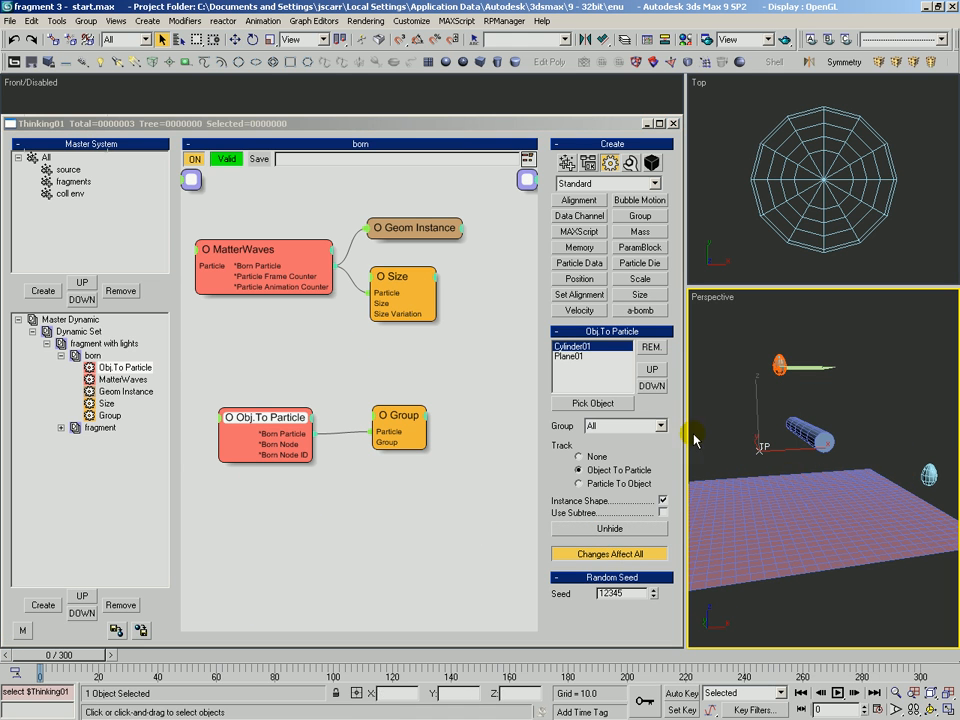
{"action": "left_click", "coordinate": [64, 193]}
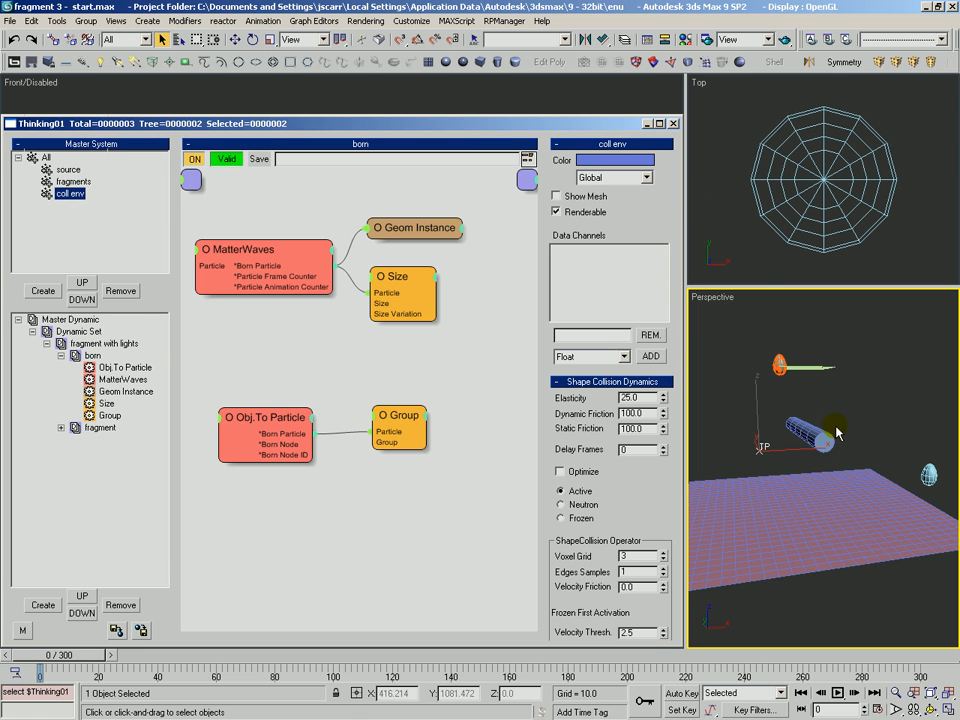
{"action": "key", "text": "ctrl+r"}
{"action": "left_click_drag", "start_coordinate": [781, 446], "coordinate": [808, 437]}
{"action": "key", "text": "alt+z"}
{"action": "key", "text": "ctrl+r"}
{"action": "key", "text": "ctrl+p"}
{"action": "left_click", "coordinate": [285, 412]}
Create a new dynamic set under fragment with lights and name it gravity
{"action": "double_click", "coordinate": [90, 356]}
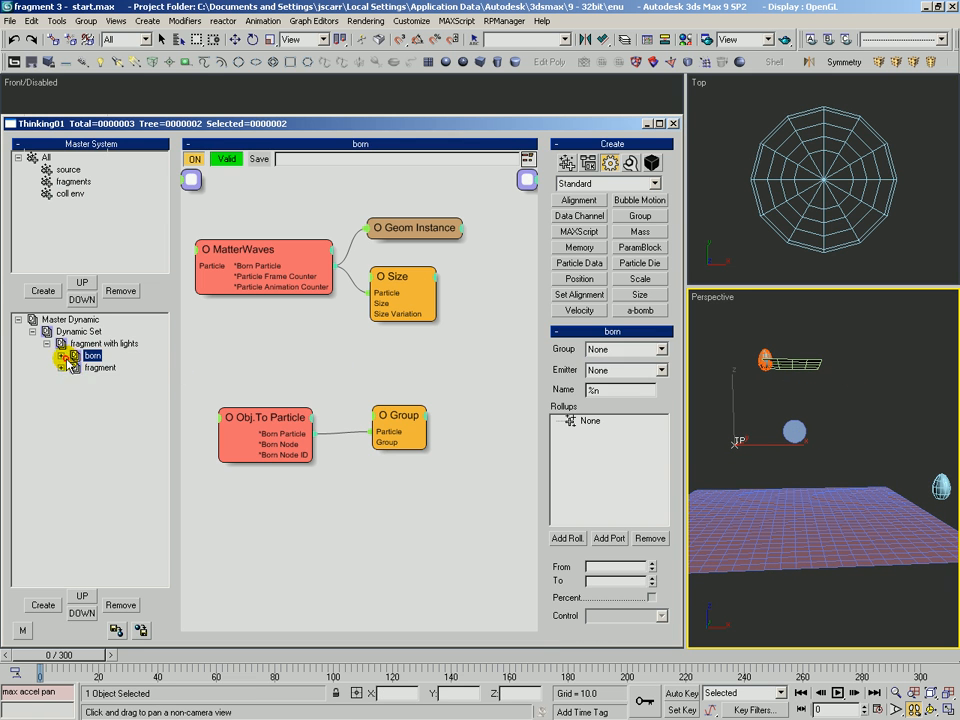
{"action": "left_click", "coordinate": [95, 368]}
{"action": "left_click", "coordinate": [75, 343]}
{"action": "left_click", "coordinate": [48, 604]}
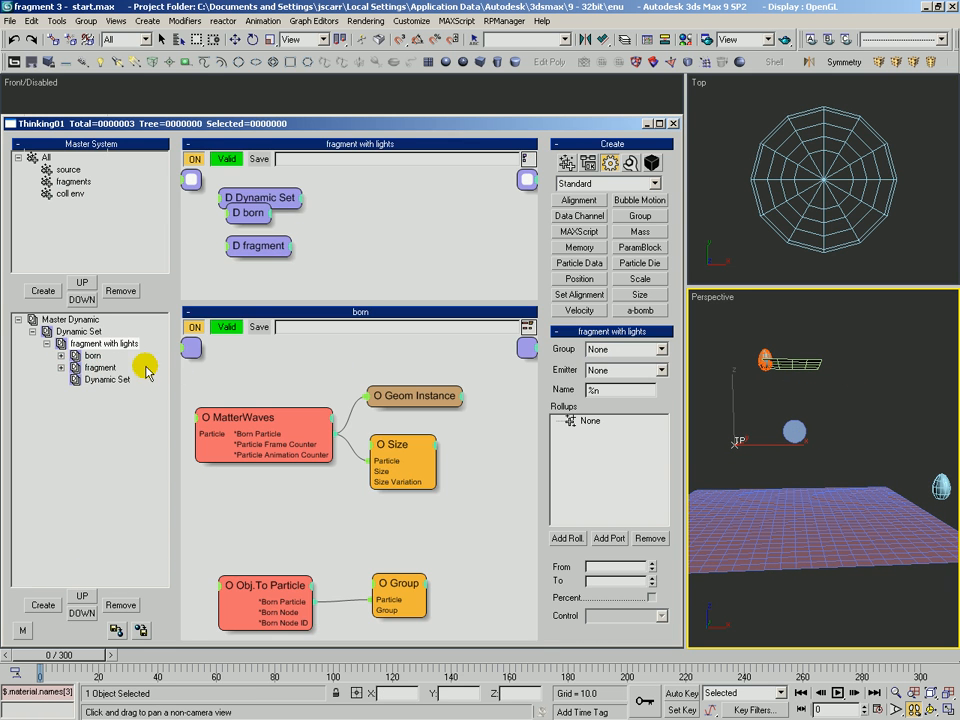
{"action": "left_click", "coordinate": [107, 381]}
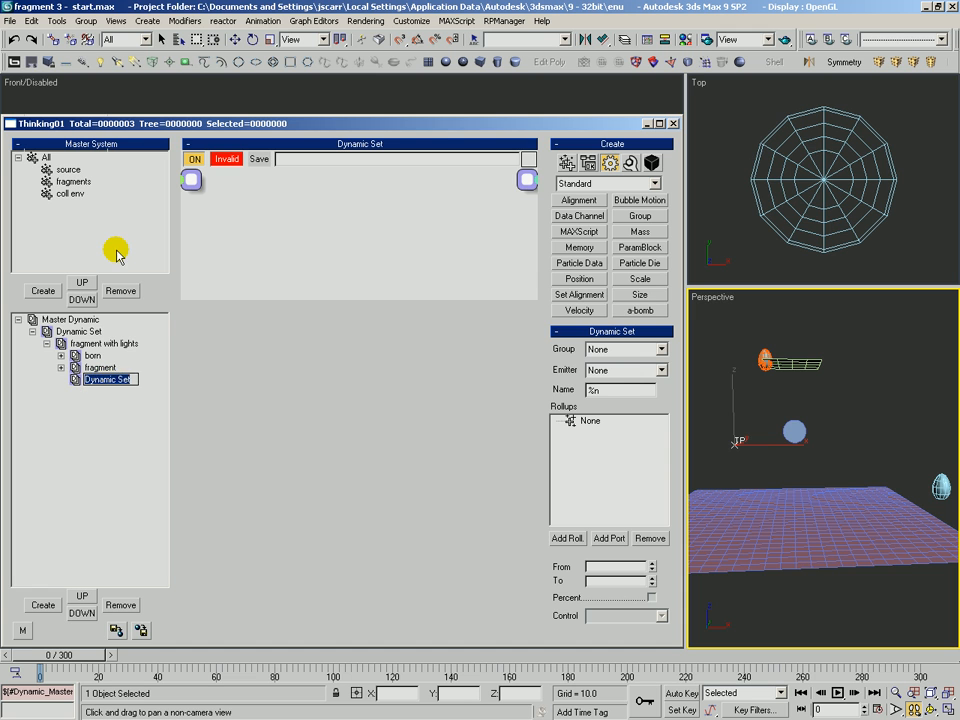
Add the source group to the gravity set and connect its Particle output to a new Force operator from Dynamics
{"action": "left_click", "coordinate": [567, 162]}
{"action": "left_click", "coordinate": [624, 202]}
{"action": "left_click", "coordinate": [229, 234]}
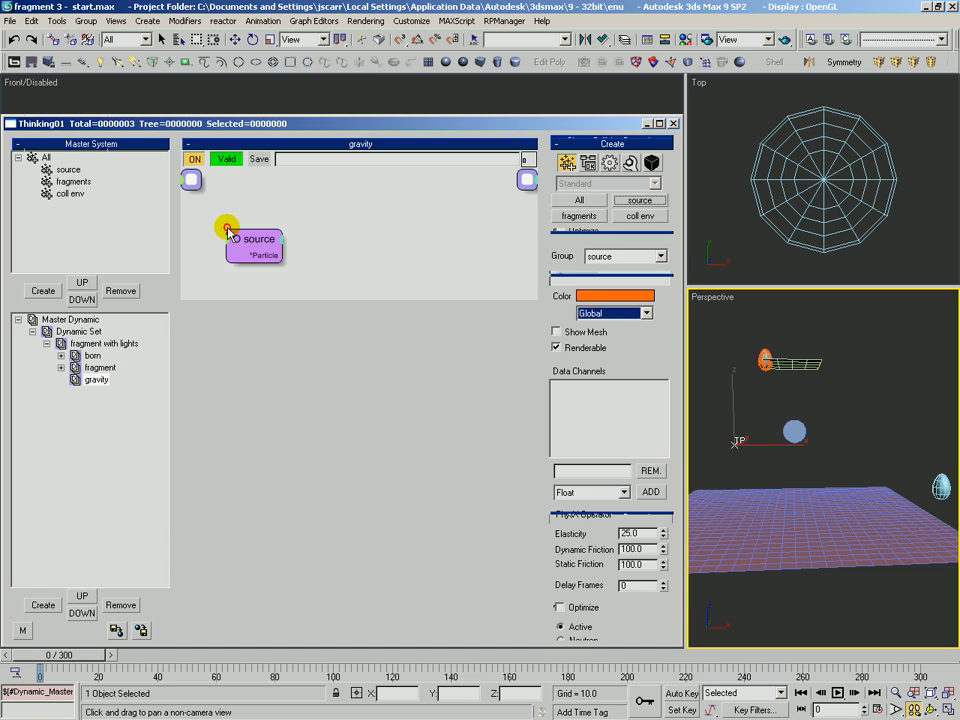
{"action": "left_click", "coordinate": [610, 162]}
{"action": "left_click", "coordinate": [608, 184]}
{"action": "left_click", "coordinate": [575, 207]}
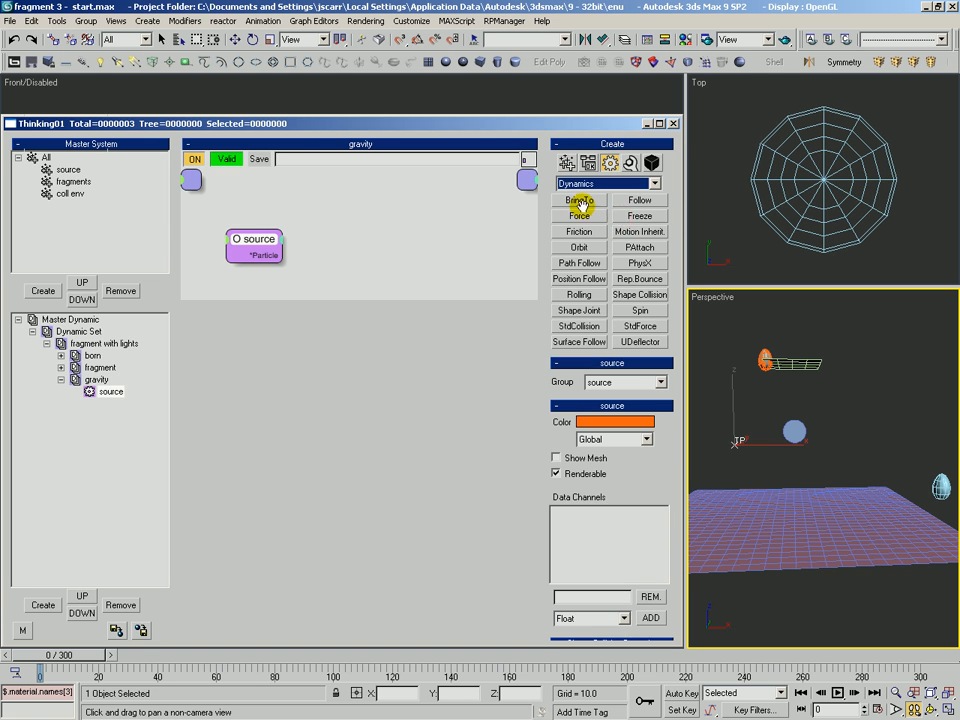
{"action": "left_click", "coordinate": [579, 216]}
{"action": "left_click", "coordinate": [438, 225]}
{"action": "left_click_drag", "start_coordinate": [448, 246], "coordinate": [272, 260]}
Add a Point3 helper, connect its Vector output to the Force operator's Direction, and open its Z-Value for editing
{"action": "left_click_drag", "start_coordinate": [345, 298], "coordinate": [347, 471]}
{"action": "left_click", "coordinate": [637, 184]}
{"action": "left_click", "coordinate": [600, 196]}
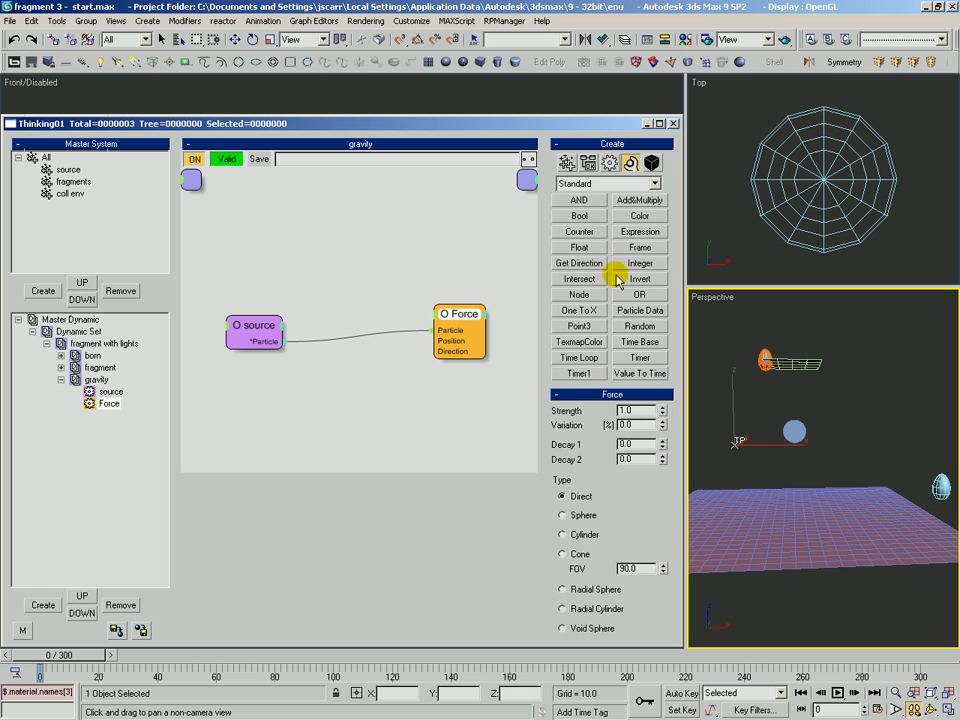
{"action": "left_click", "coordinate": [579, 326]}
{"action": "left_click", "coordinate": [445, 358]}
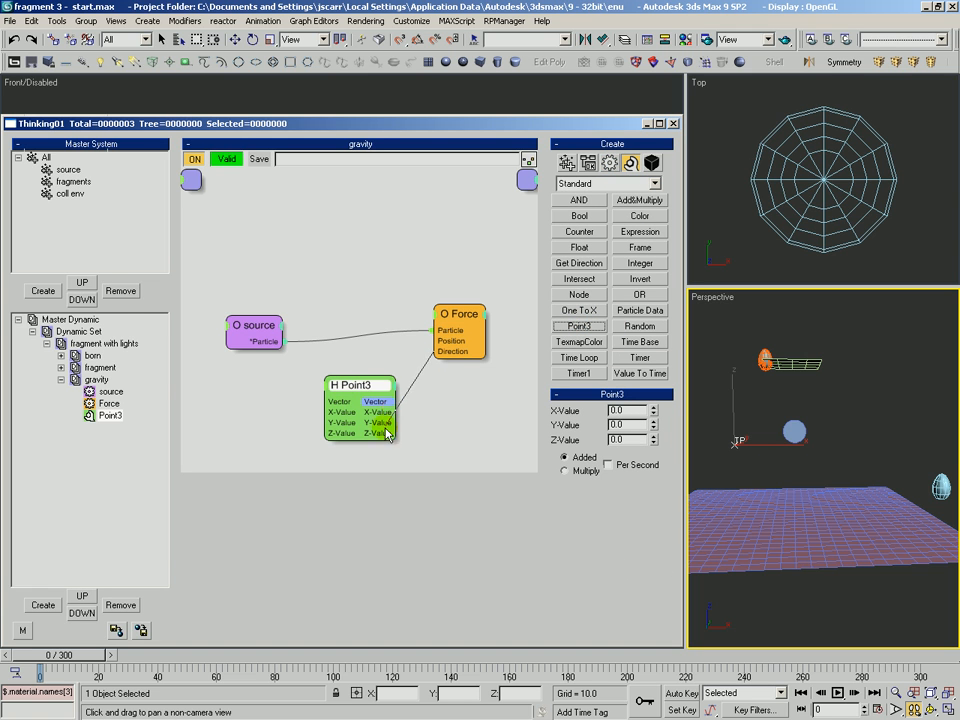
{"action": "left_click_drag", "start_coordinate": [370, 386], "coordinate": [332, 377]}
{"action": "left_click_drag", "start_coordinate": [356, 392], "coordinate": [433, 351]}
{"action": "double_click", "coordinate": [630, 440]}
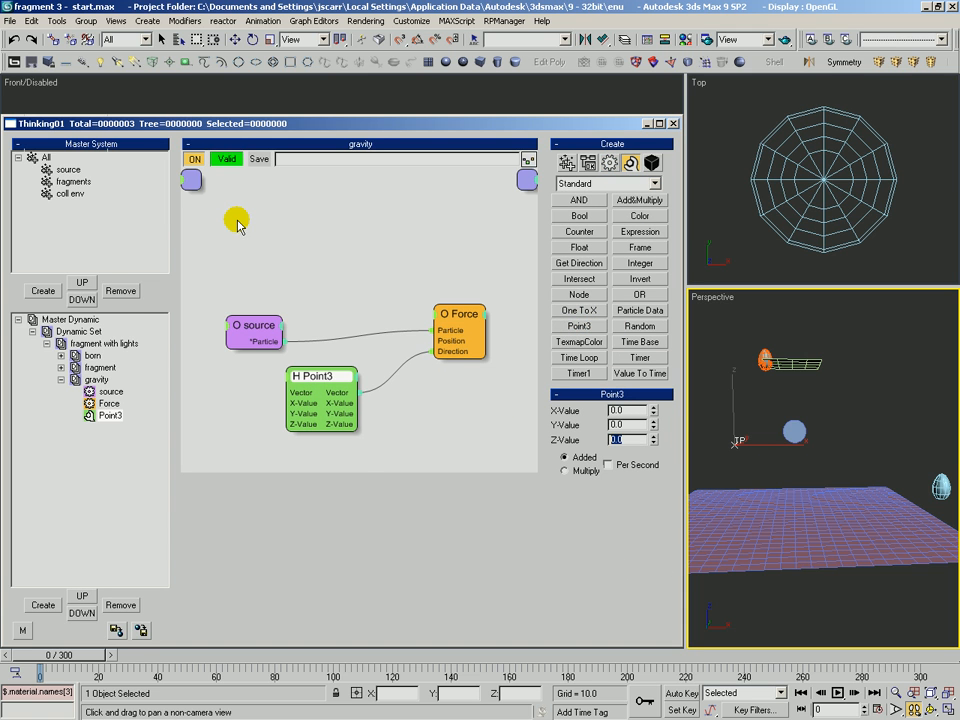
Rearrange the gravity set with the source node above Point3 and the Force node beside them
{"action": "left_click", "coordinate": [251, 323]}
{"action": "left_click_drag", "start_coordinate": [251, 323], "coordinate": [307, 257]}
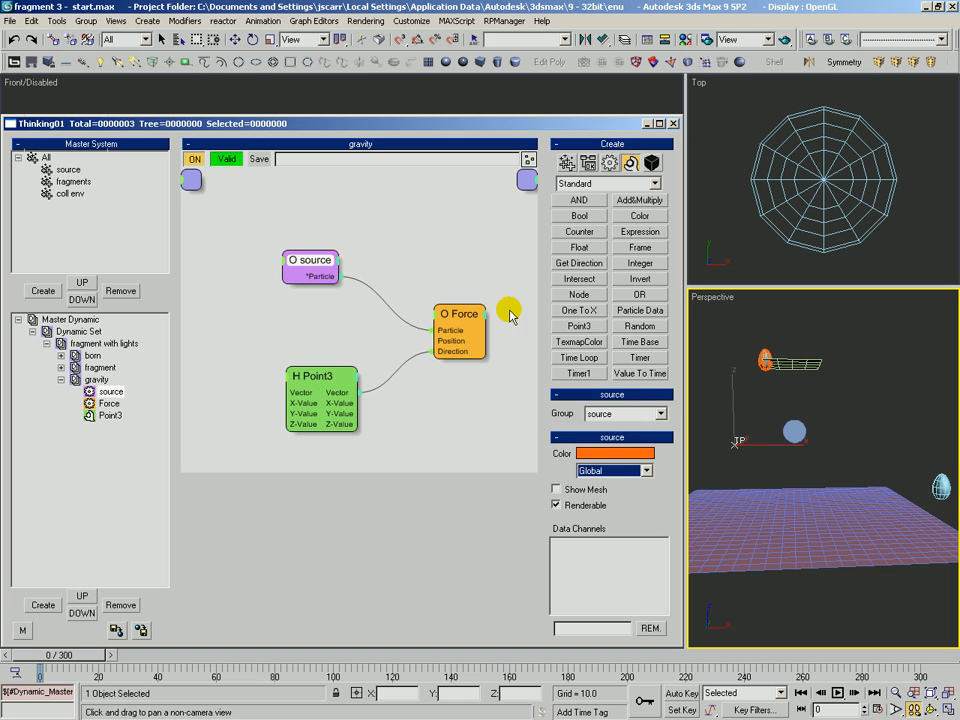
{"action": "left_click_drag", "start_coordinate": [455, 304], "coordinate": [463, 292]}
{"action": "left_click_drag", "start_coordinate": [345, 392], "coordinate": [331, 333]}
Set the Force operator's strength to 20.0 and advance the animation to frame 10
{"action": "left_click_drag", "start_coordinate": [480, 306], "coordinate": [460, 279]}
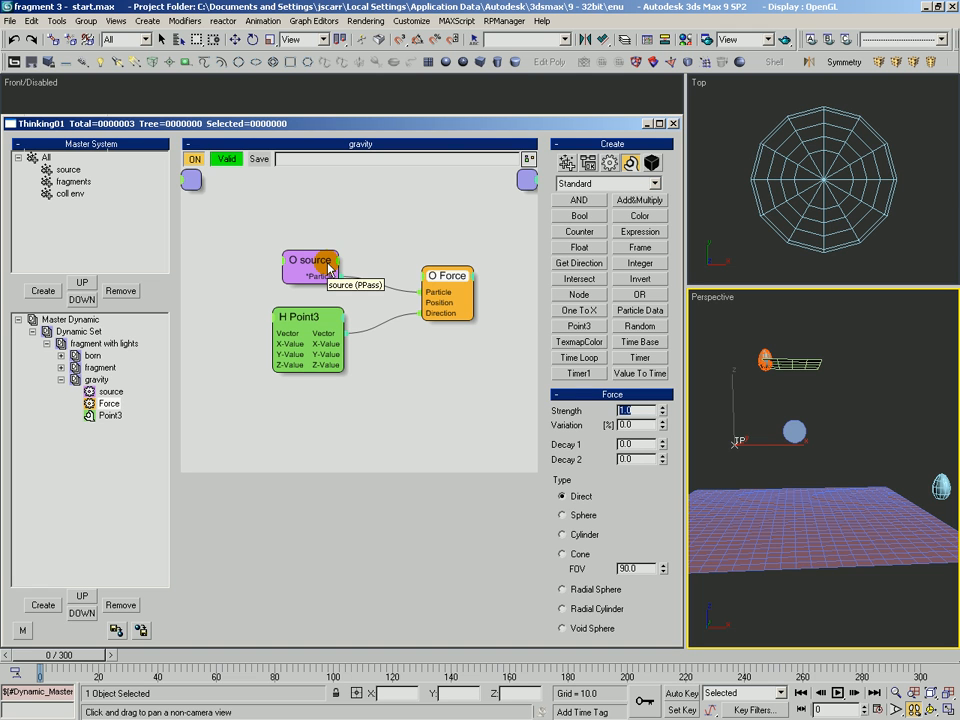
{"action": "mouse_move", "coordinate": [70, 656]}
{"action": "left_mouse_down"}
{"action": "mouse_move", "coordinate": [540, 657]}
{"action": "mouse_move", "coordinate": [88, 657]}
{"action": "left_mouse_up"}
{"action": "left_click", "coordinate": [929, 710]}
{"action": "middle_click_drag", "start_coordinate": [801, 436], "coordinate": [802, 427]}
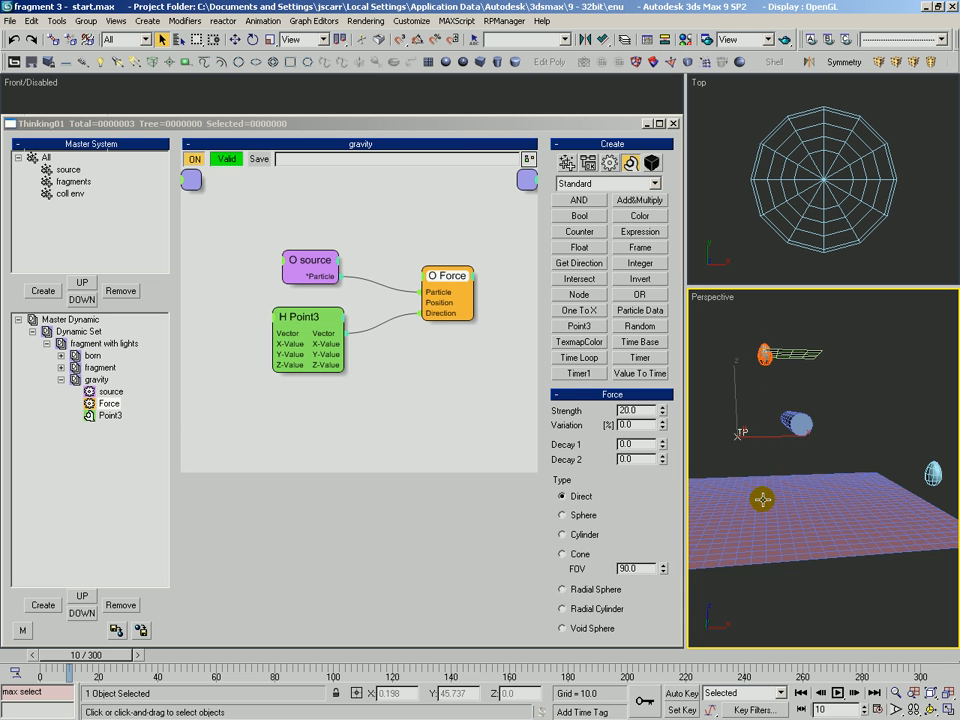
Create another dynamic set under fragment with lights and name it shape coll
{"action": "double_click", "coordinate": [88, 381]}
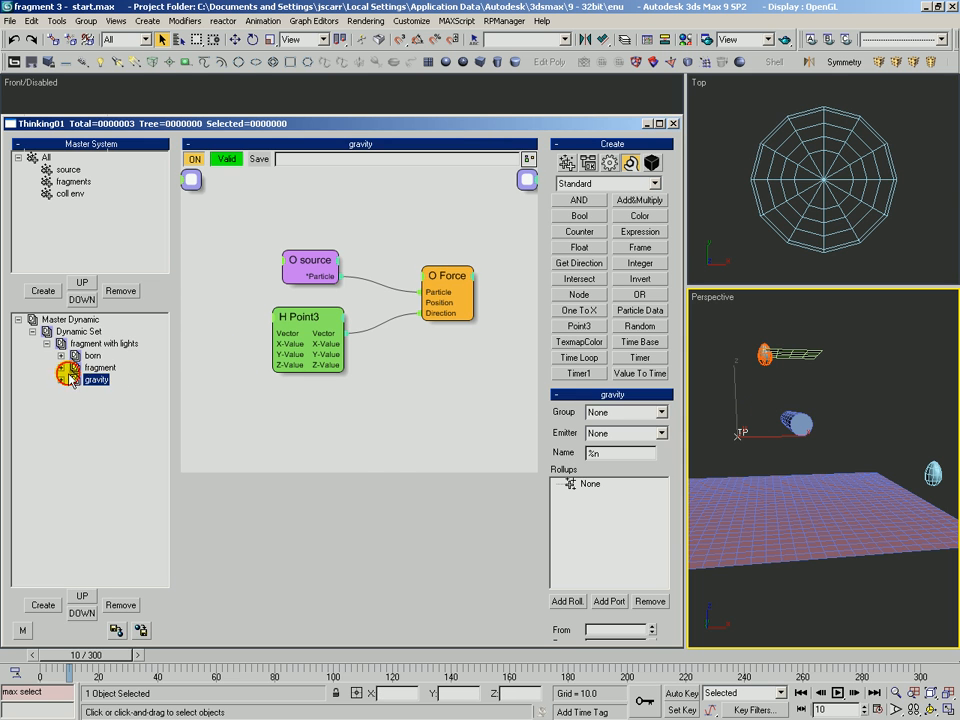
{"action": "left_click", "coordinate": [79, 345]}
{"action": "left_click", "coordinate": [43, 605]}
{"action": "left_click", "coordinate": [104, 392]}
{"action": "left_click", "coordinate": [103, 392]}
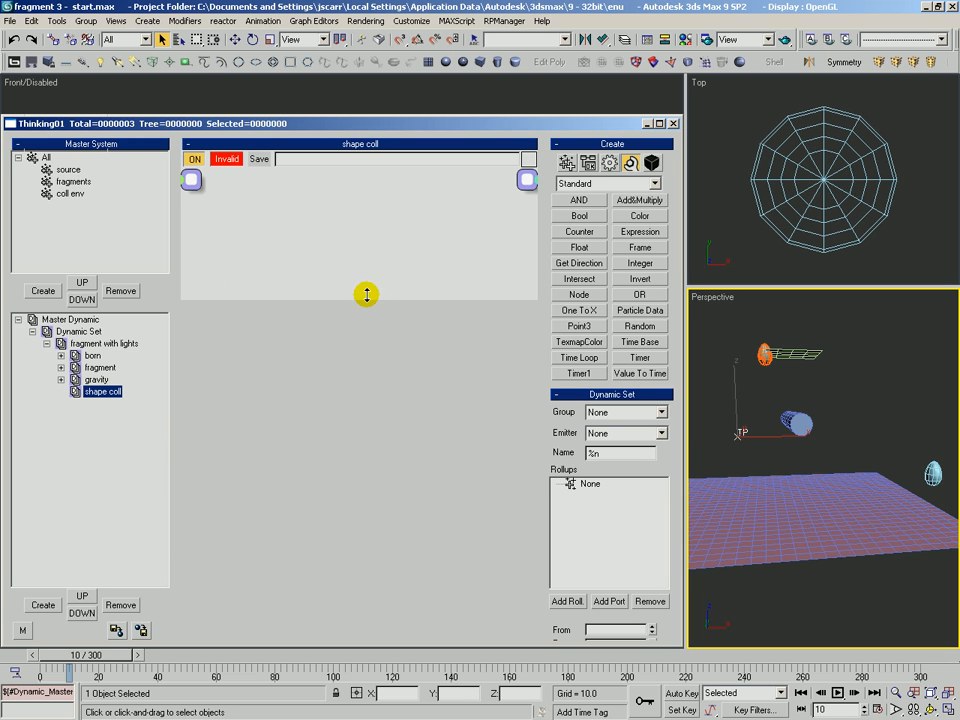
Enlarge the wiring area of the shape coll set and add a Shape Collision operator from Dynamics
{"action": "left_click_drag", "start_coordinate": [366, 293], "coordinate": [380, 498]}
{"action": "left_click", "coordinate": [606, 184]}
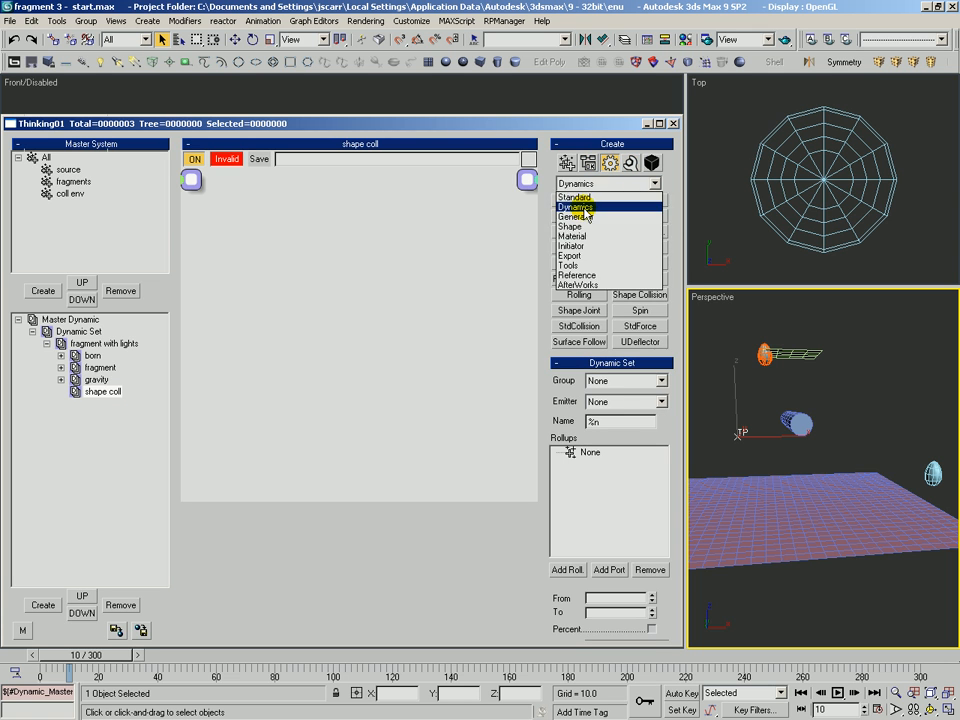
{"action": "left_click", "coordinate": [586, 207]}
{"action": "left_click_drag", "start_coordinate": [628, 294], "coordinate": [289, 255]}
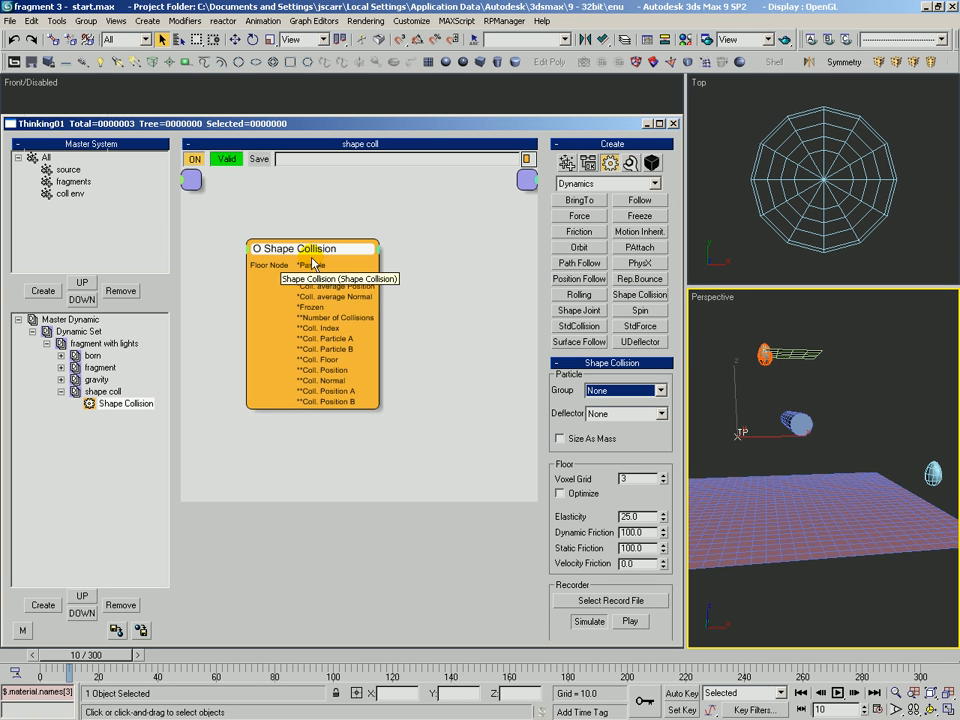
Create a particle group named collision and nest the coll env, source and fragments groups under it
{"action": "left_click", "coordinate": [43, 290]}
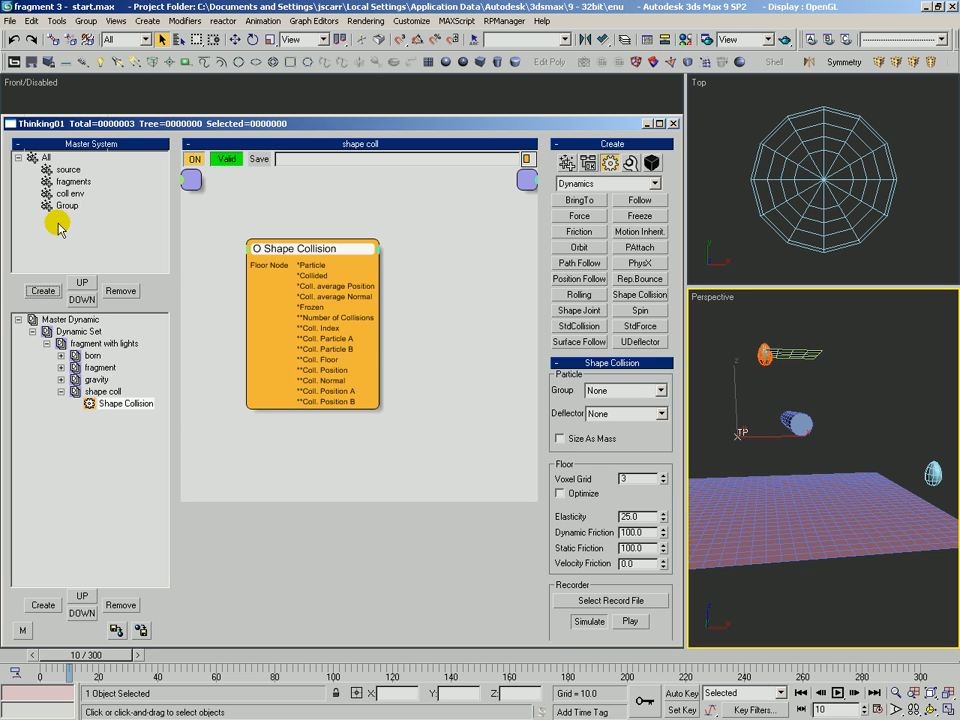
{"action": "left_click", "coordinate": [65, 206]}
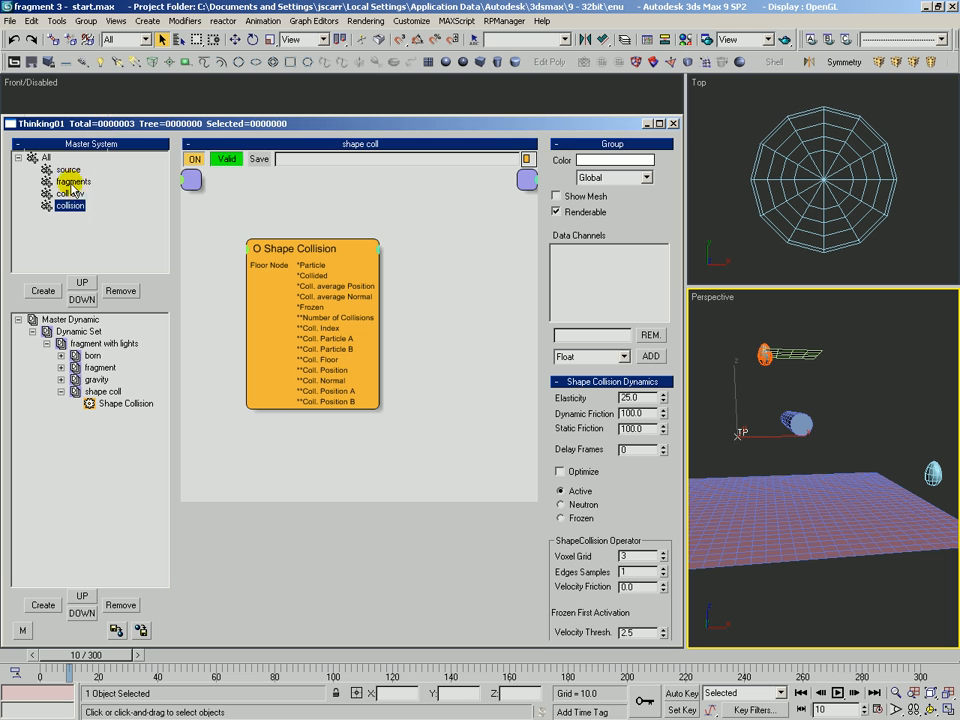
{"action": "mouse_move", "coordinate": [45, 205]}
{"action": "left_mouse_down"}
{"action": "mouse_move", "coordinate": [65, 196]}
{"action": "mouse_move", "coordinate": [40, 182]}
{"action": "left_mouse_up"}
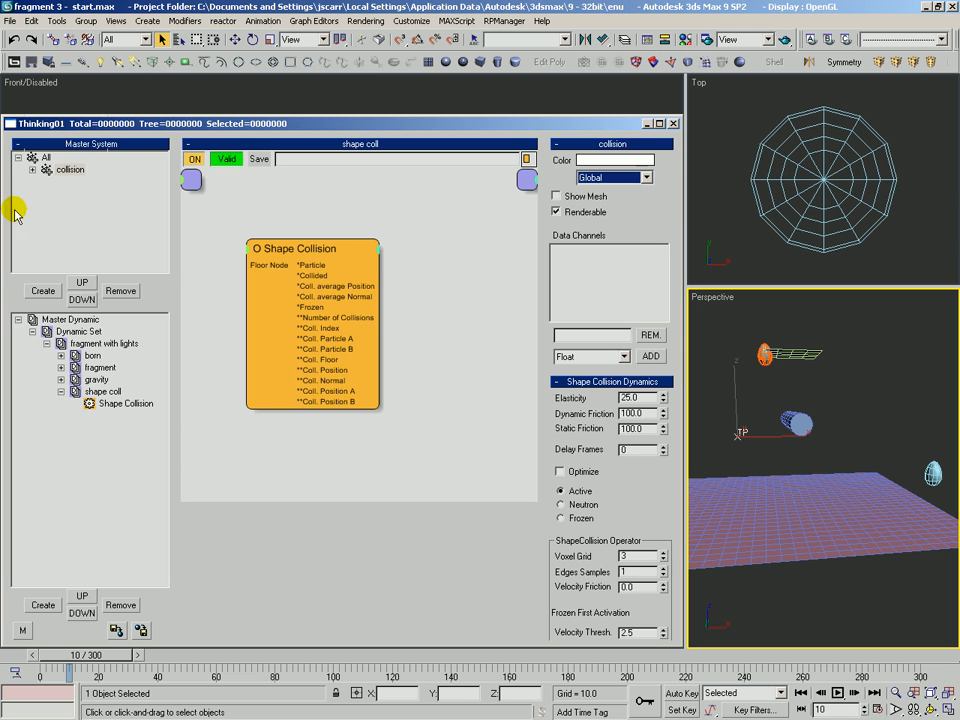
{"action": "left_click", "coordinate": [31, 182]}
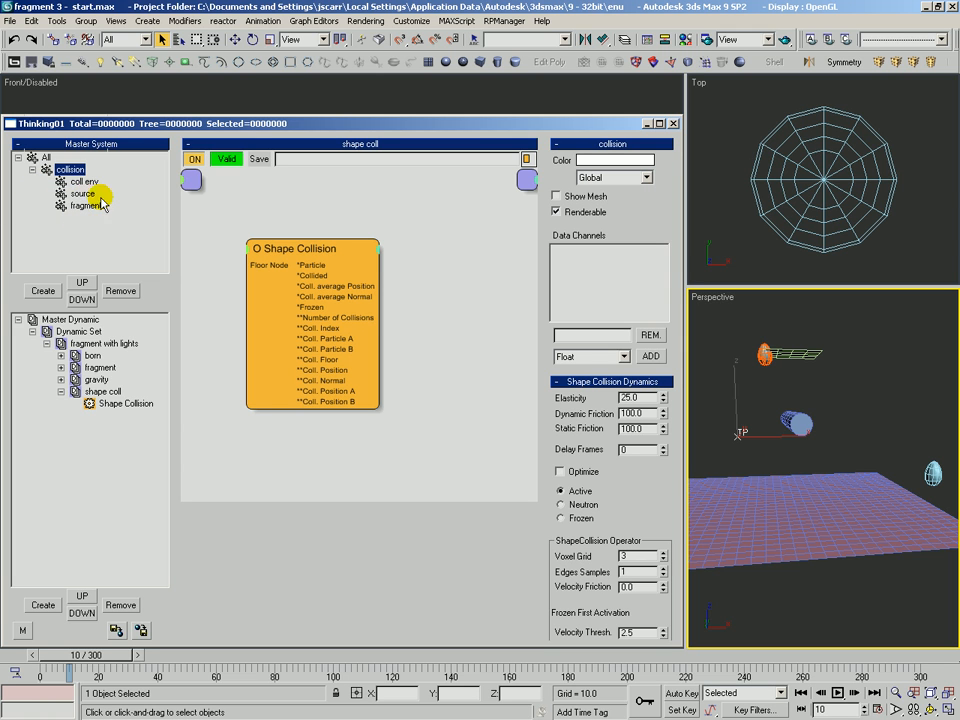
Assign the collision group as the particle group of the Shape Collision operator
{"action": "left_click", "coordinate": [331, 252]}
{"action": "left_click_drag", "start_coordinate": [331, 252], "coordinate": [316, 258]}
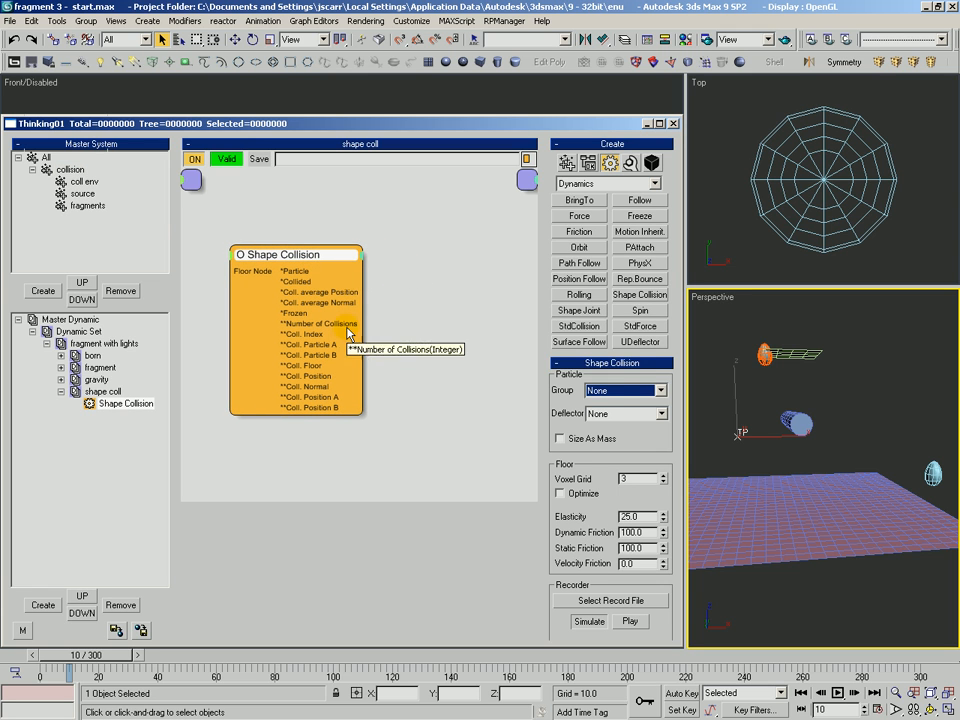
{"action": "left_click", "coordinate": [620, 390]}
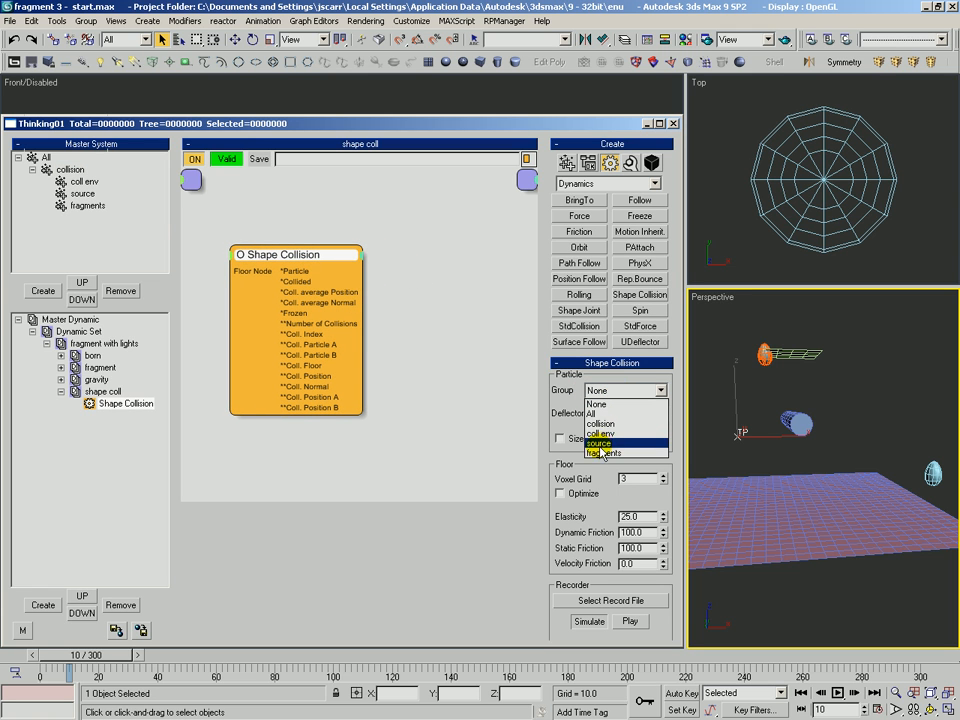
{"action": "left_click", "coordinate": [608, 424]}
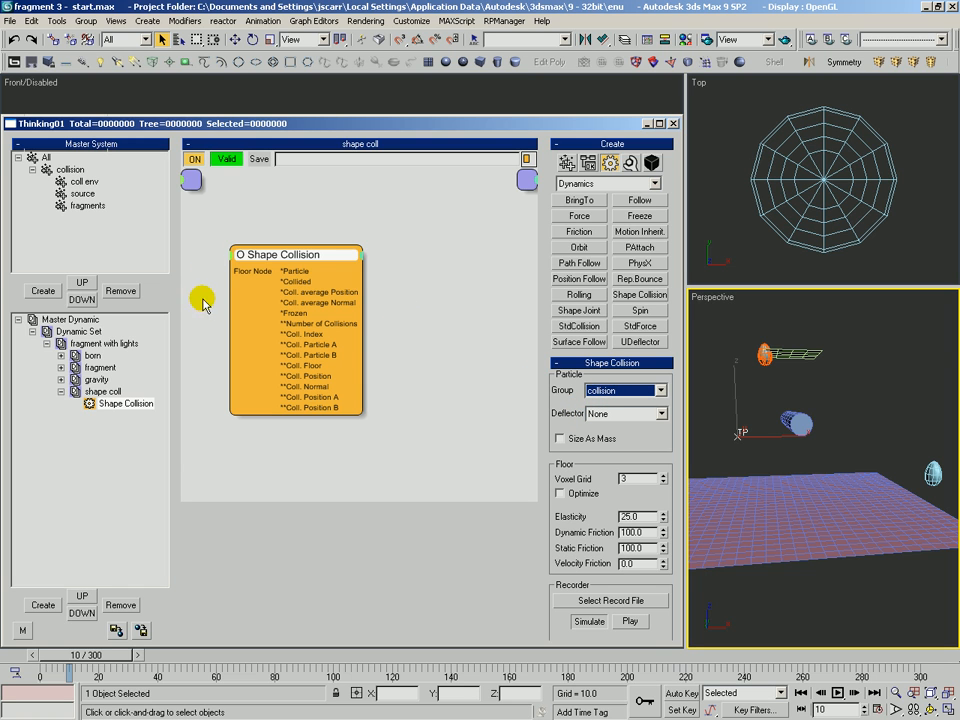
Set the coll env group's shape collision dynamics to Neutron
{"action": "left_click", "coordinate": [83, 194]}
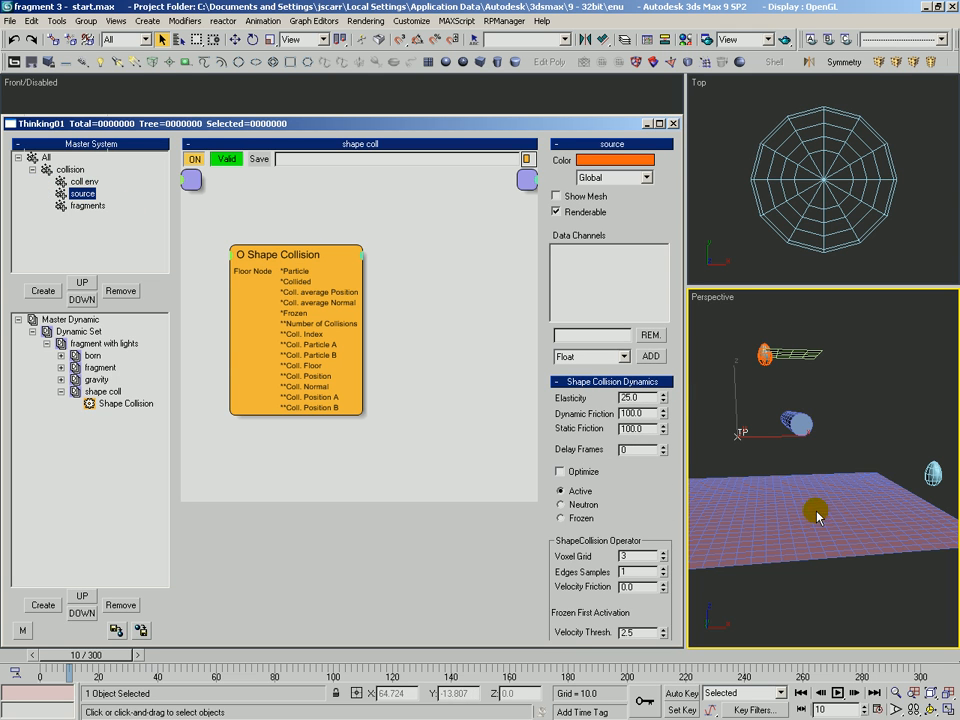
{"action": "left_click", "coordinate": [84, 181]}
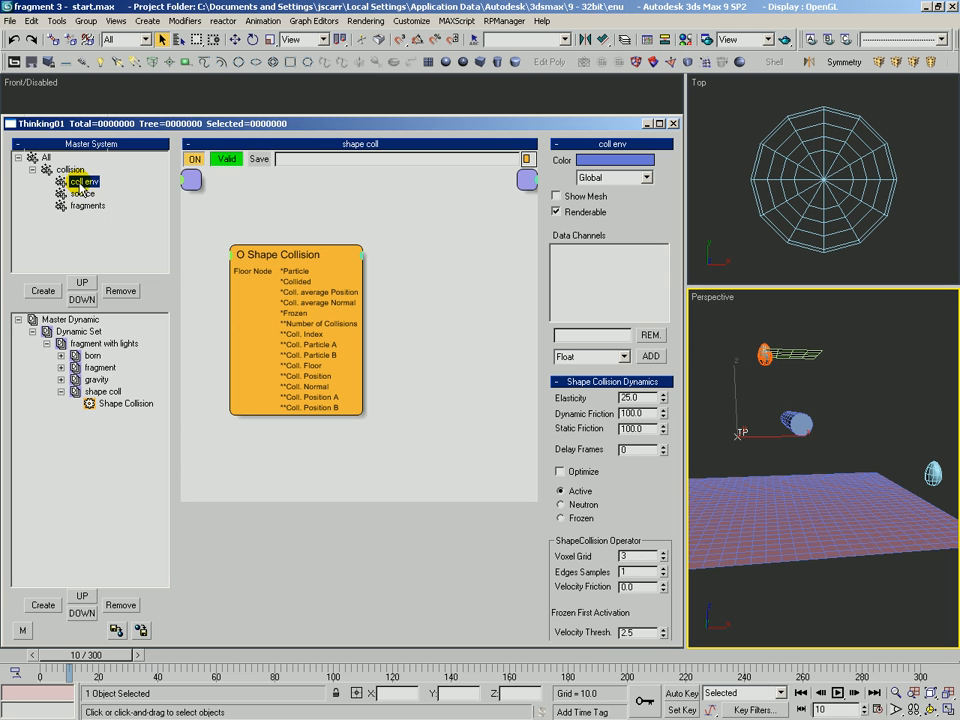
{"action": "scroll", "coordinate": [563, 493], "scroll_direction": "down", "scroll_amount": 1}
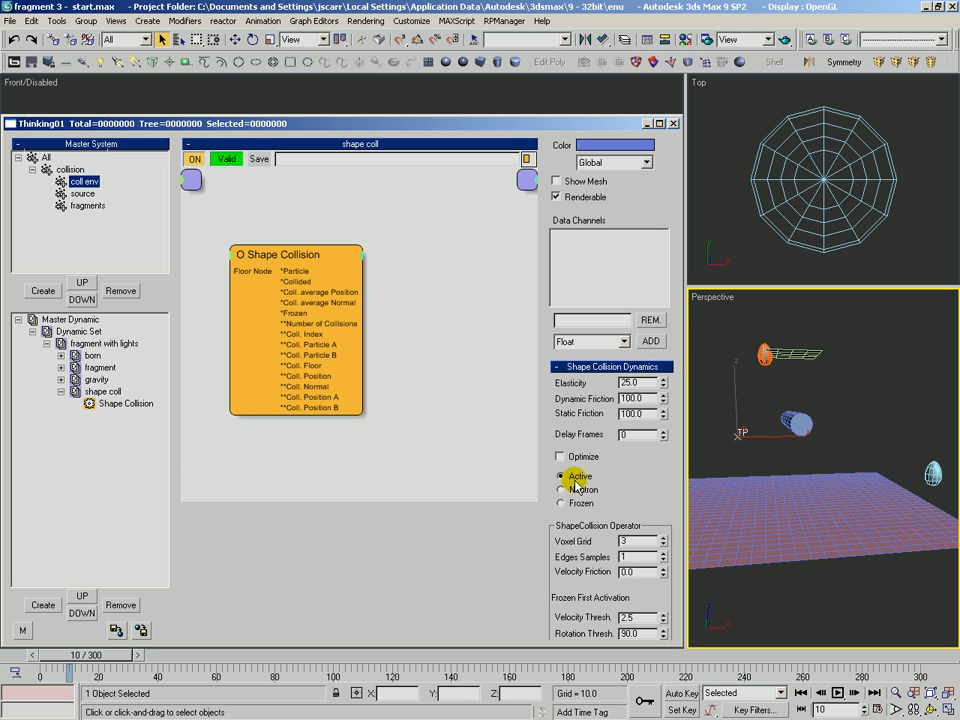
{"action": "left_click", "coordinate": [562, 490]}
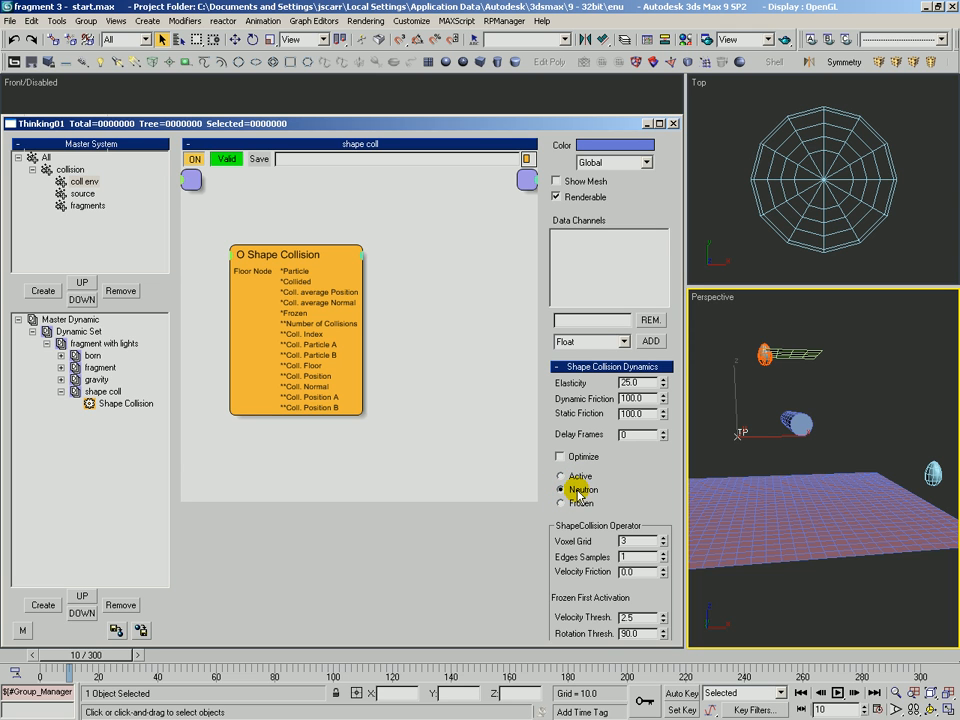